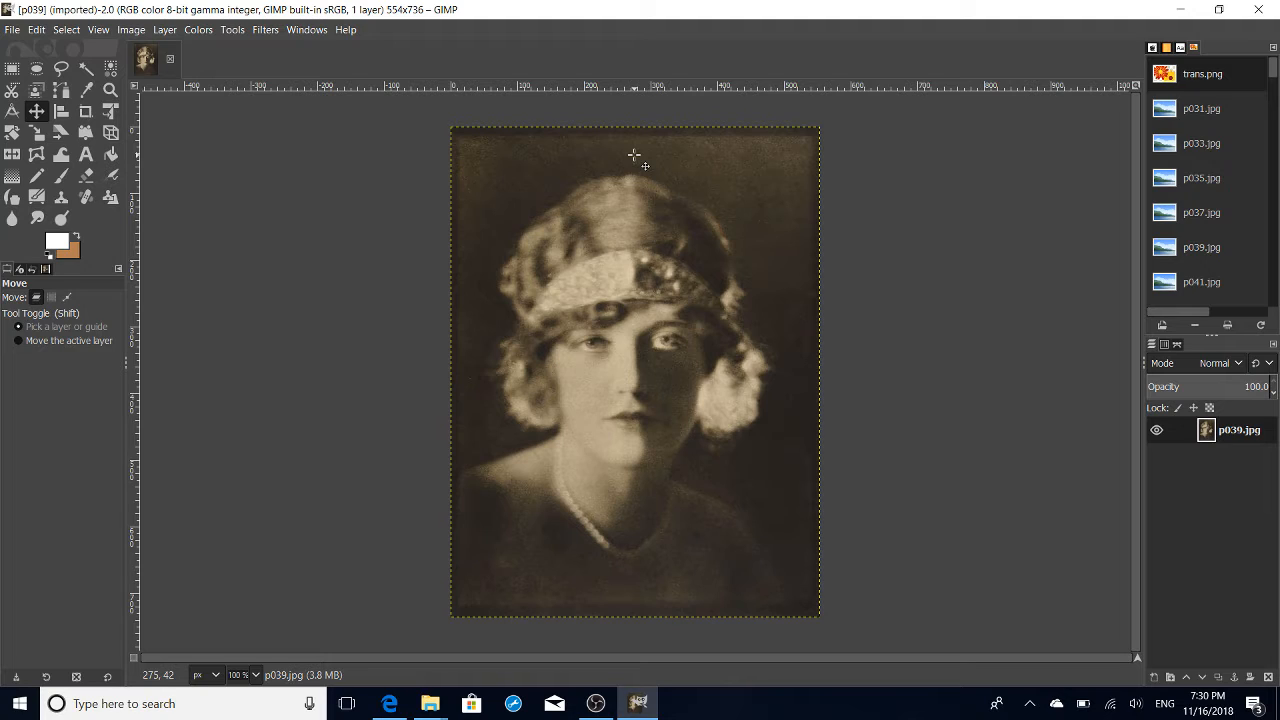
- Create a new transparent layer named background at the full image size
right_click(1208, 433)
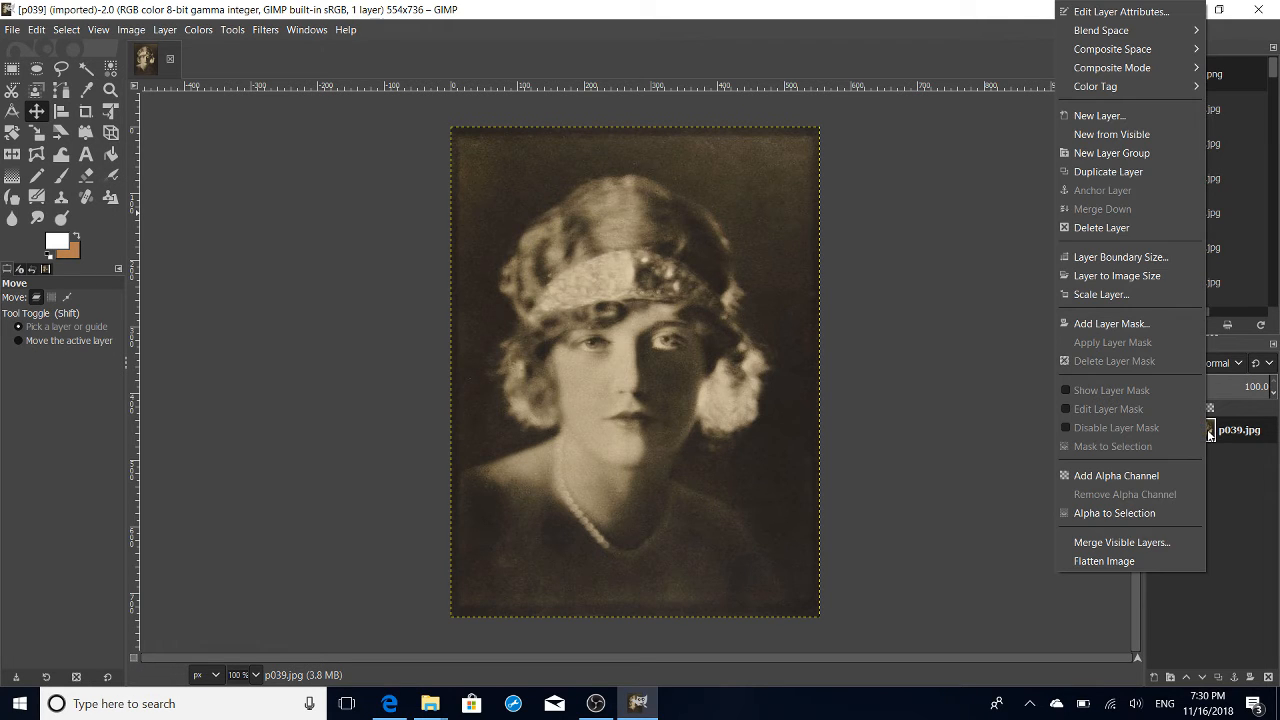
click(1161, 116)
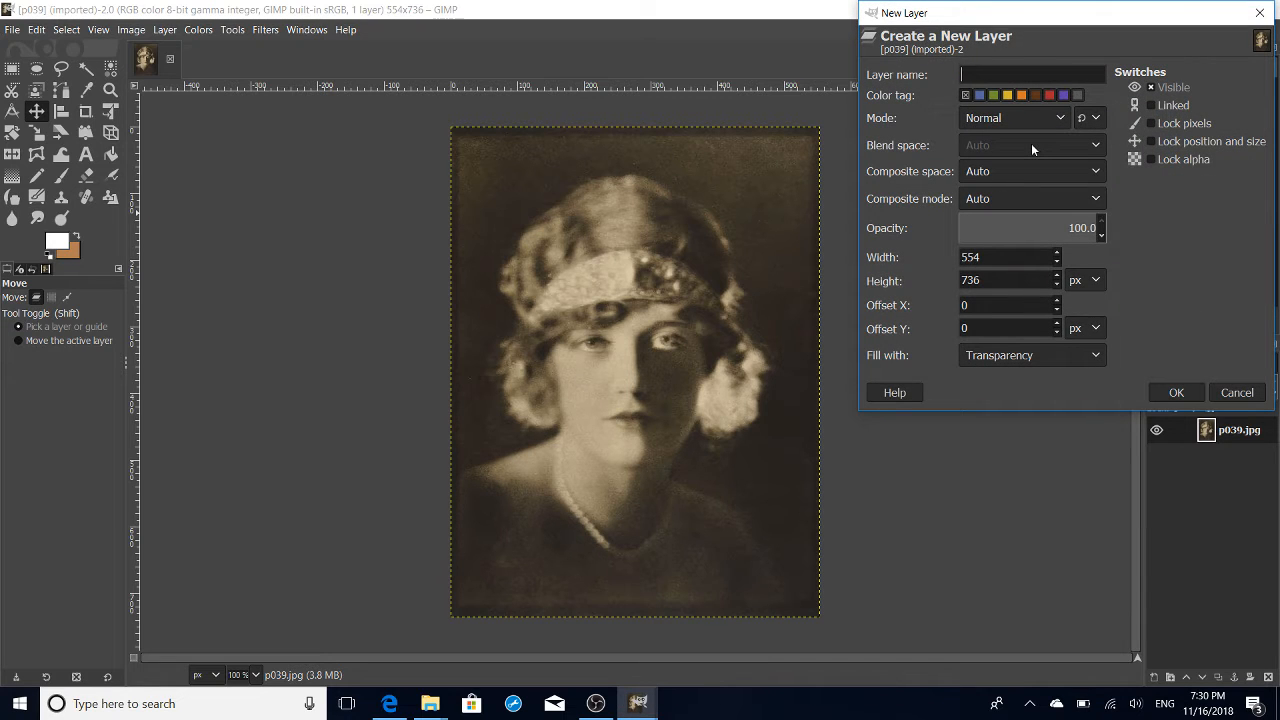
text(background)
key(Return)
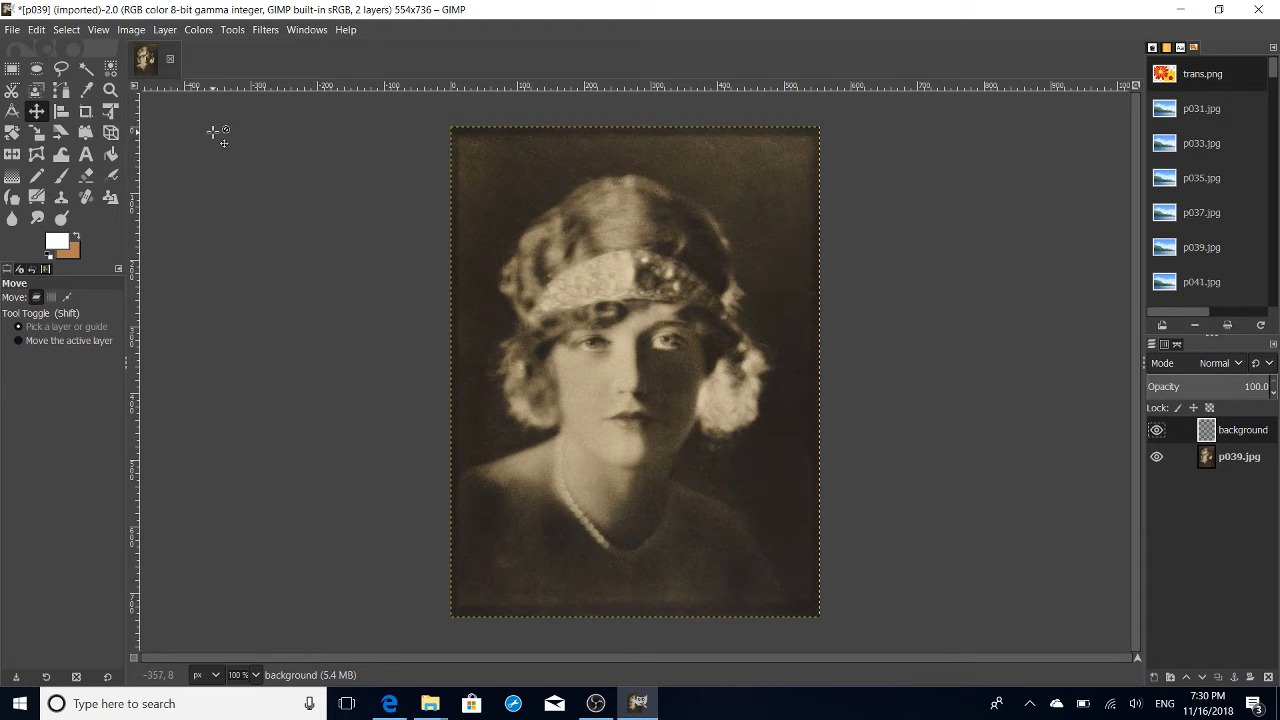
- Fill the background layer with white and place it beneath the p039.jpg photo layer
key(shift+b)
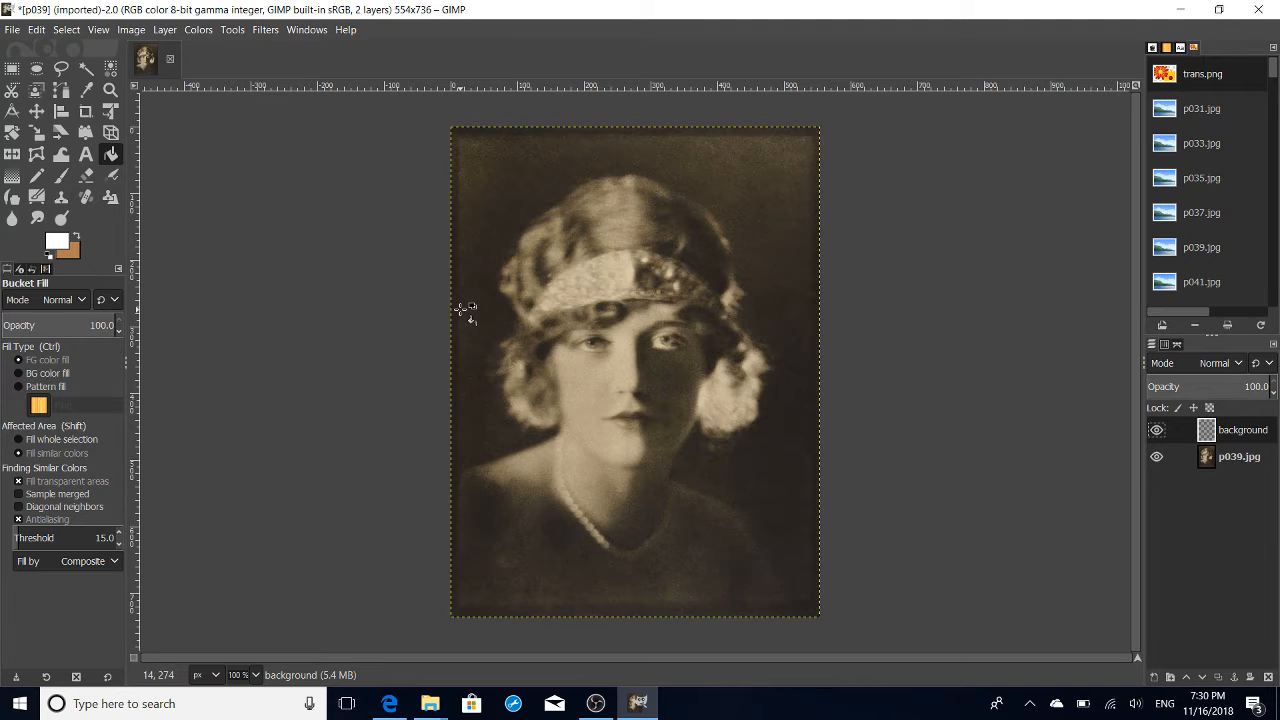
click(607, 233)
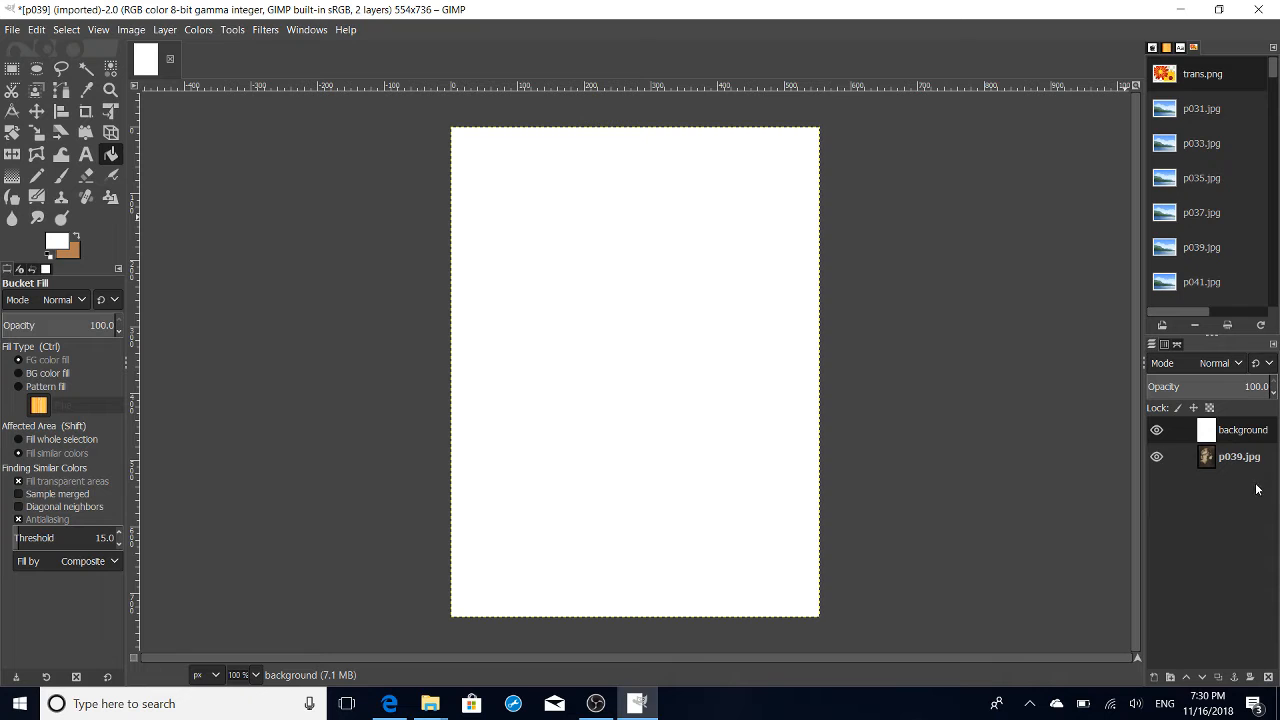
drag(1217, 422, 1236, 480)
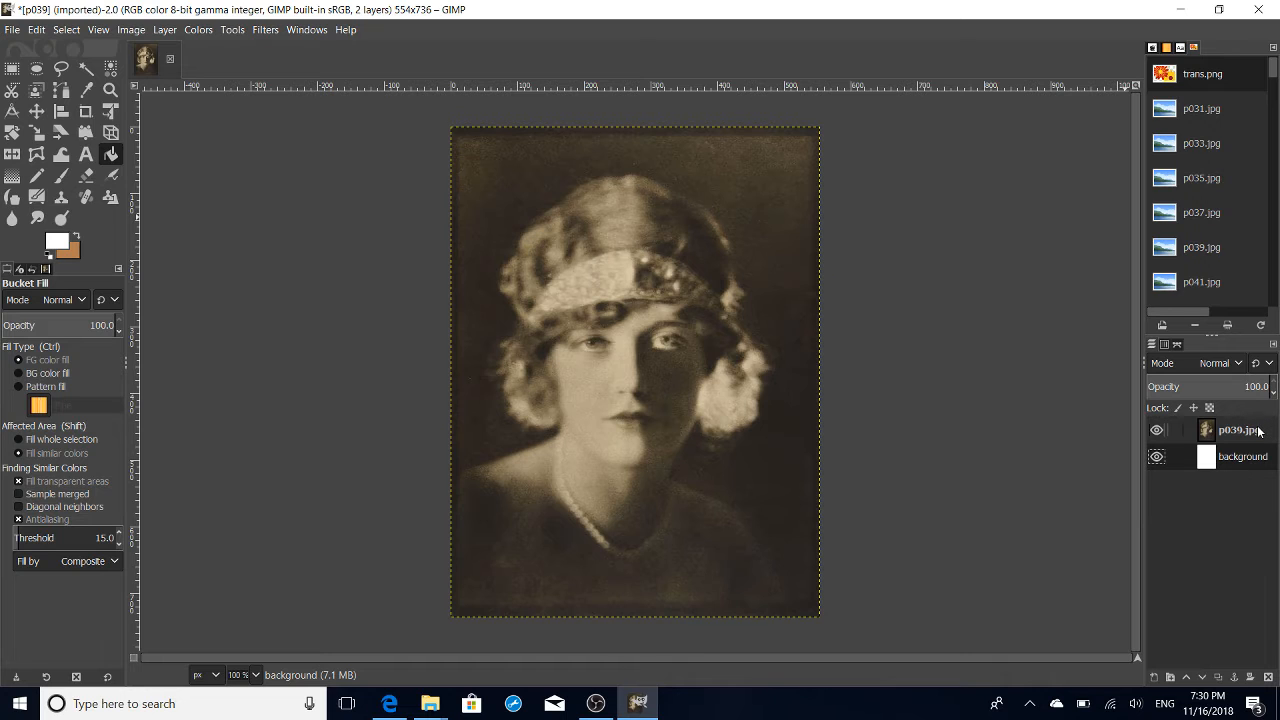
- Add a new transparent layer named watercolor above the p039.jpg photo layer
right_click(1259, 431)
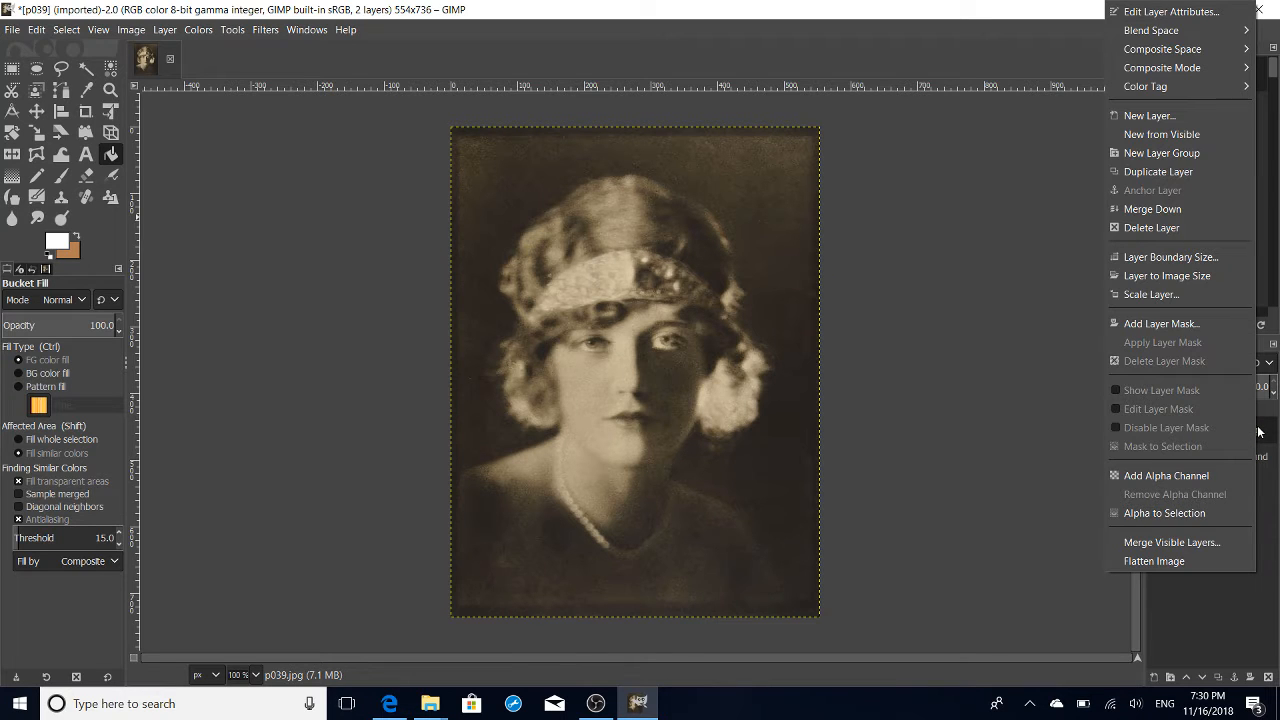
click(1173, 116)
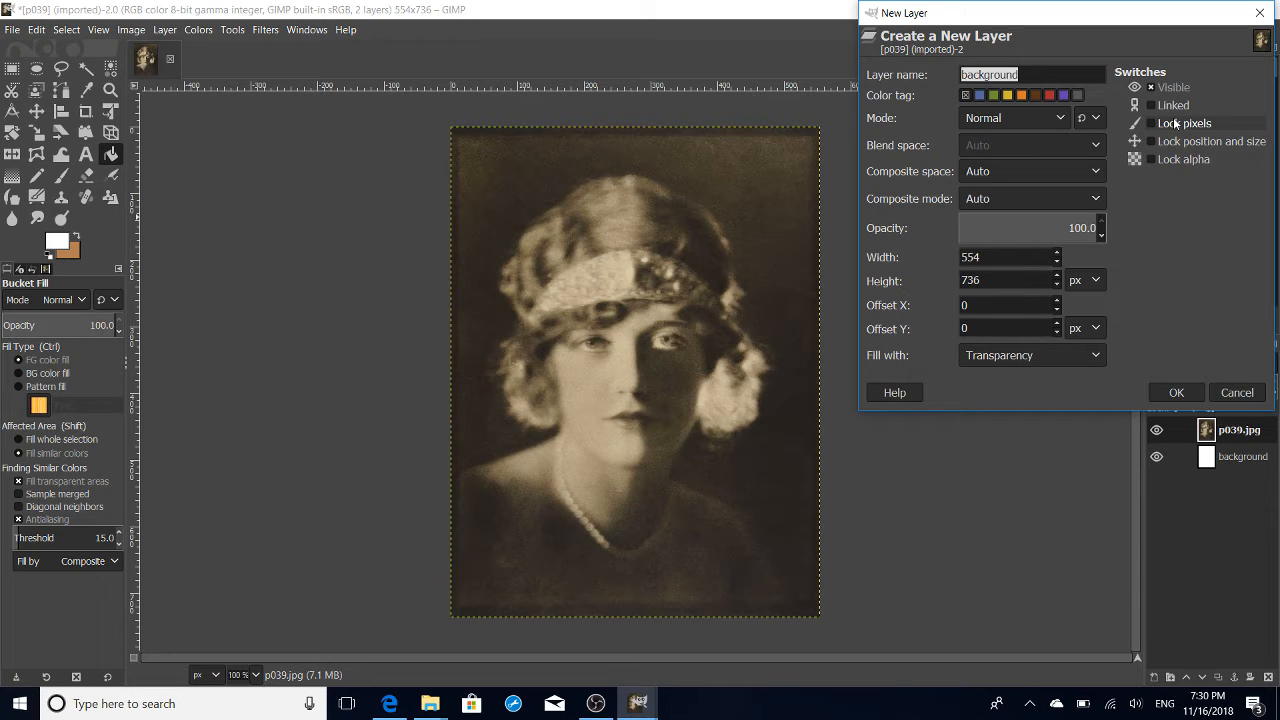
key(BackSpace)
text(w)
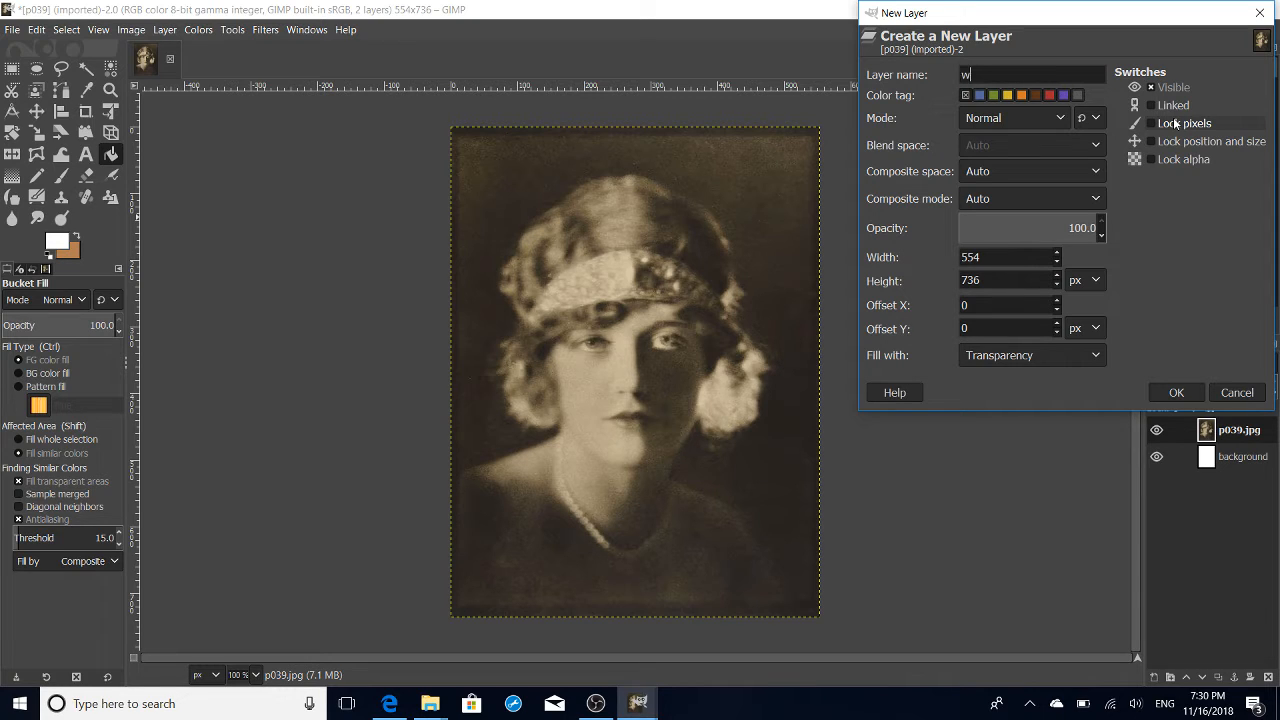
text(atercolor)
key(Return)
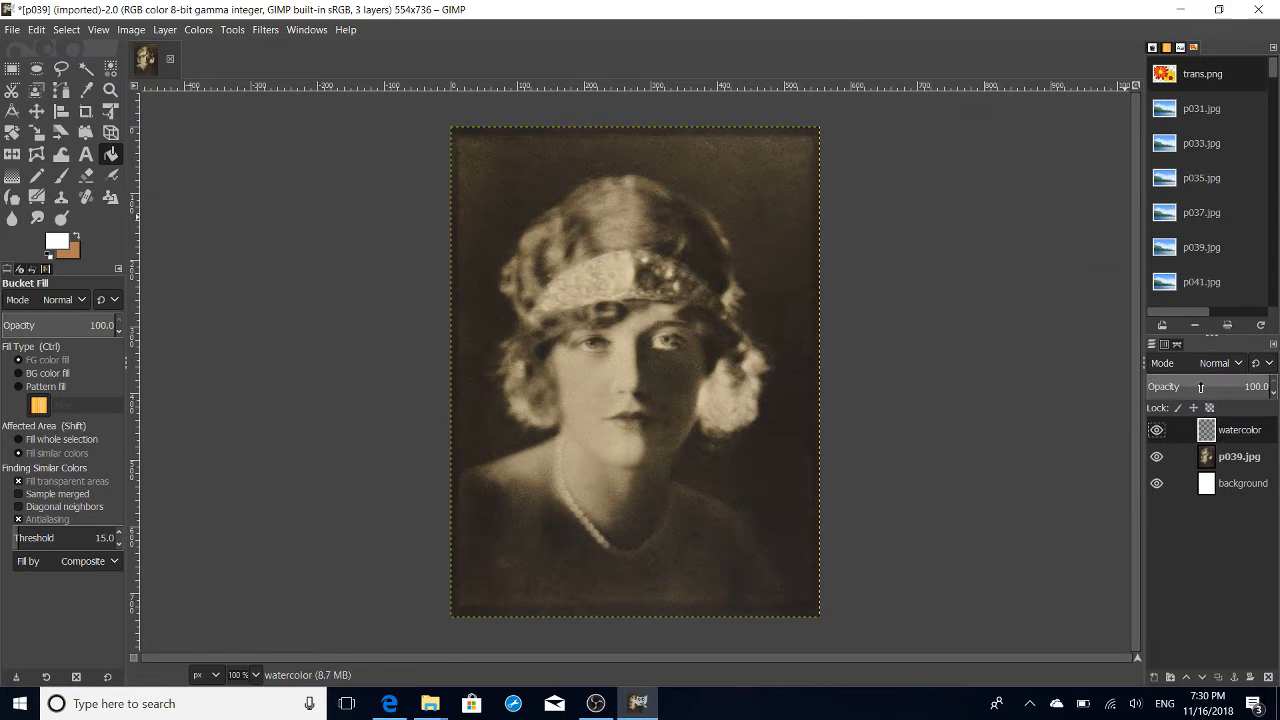
- Draw a linear Full saturation gradient on the watercolor layer, diagonally from the image's upper-left area to its lower-right corner area
click(14, 181)
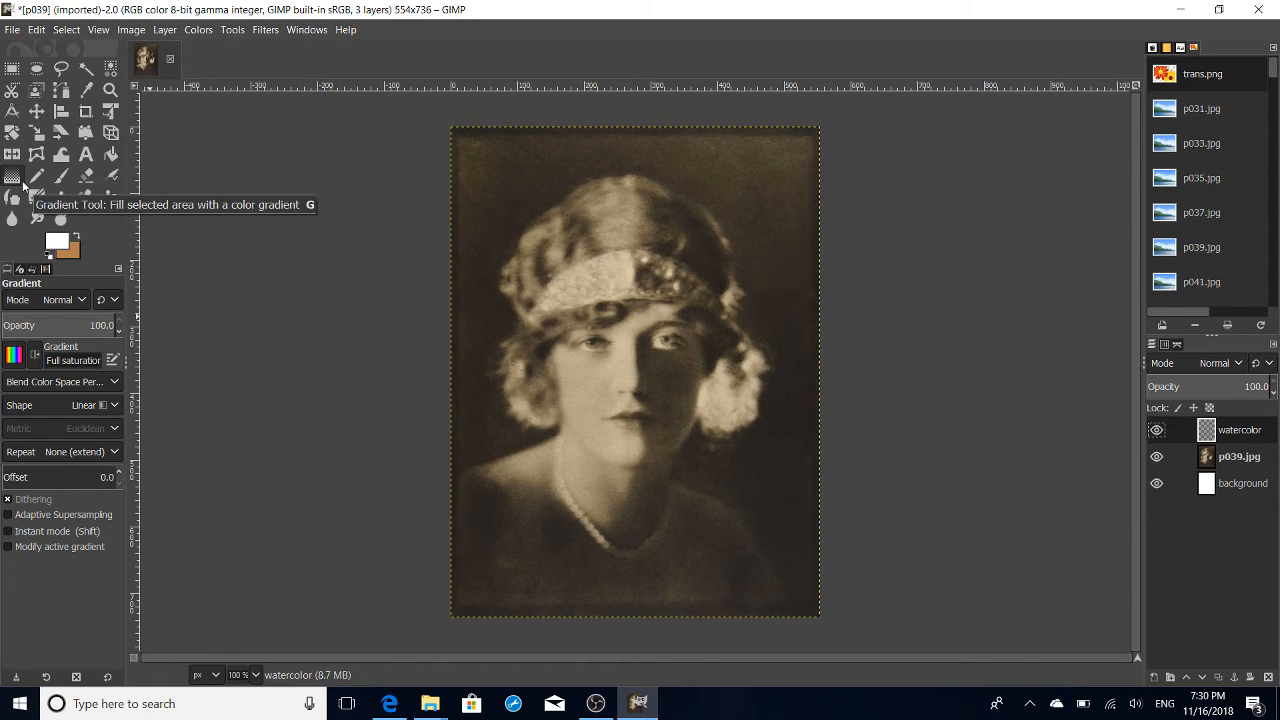
click(14, 355)
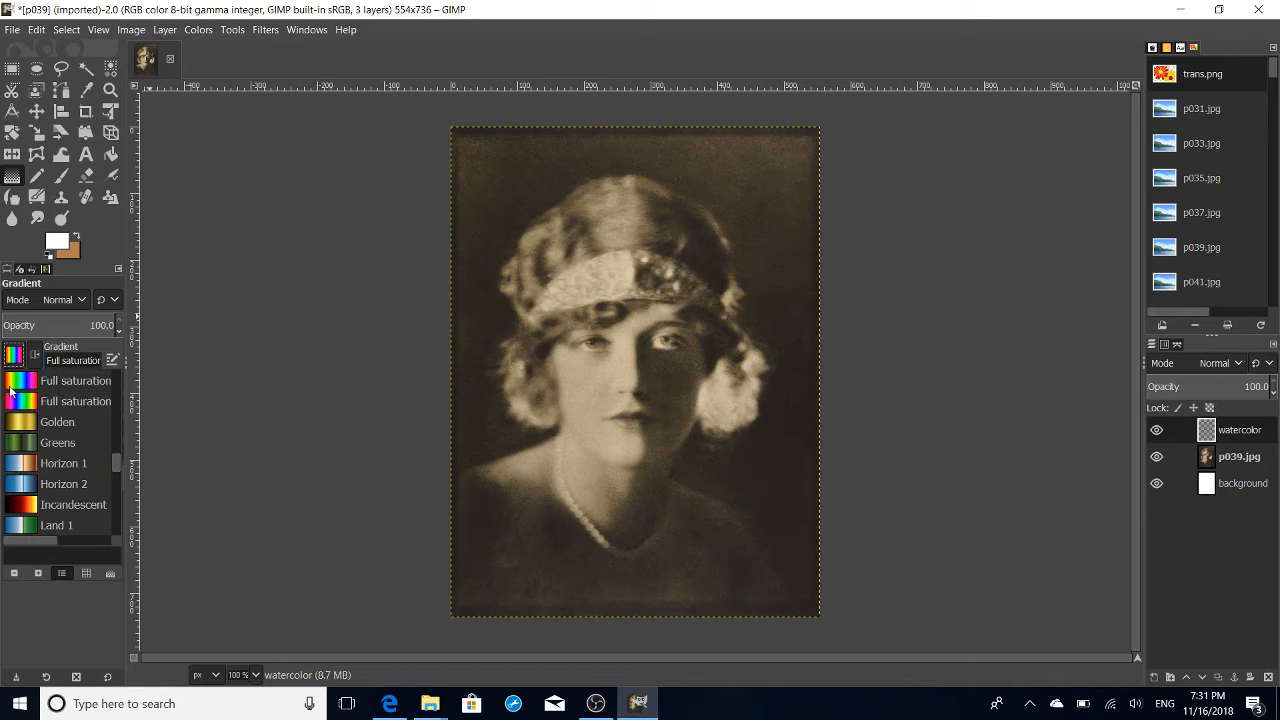
click(604, 242)
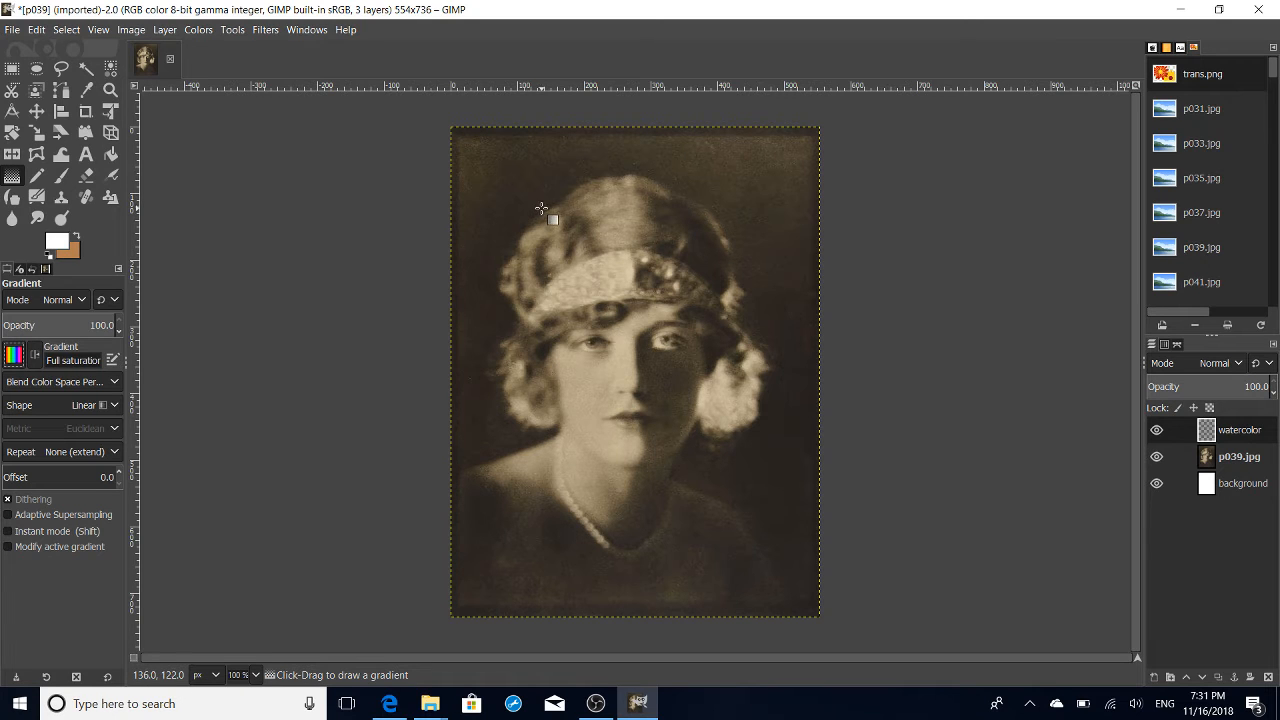
drag(522, 190, 787, 586)
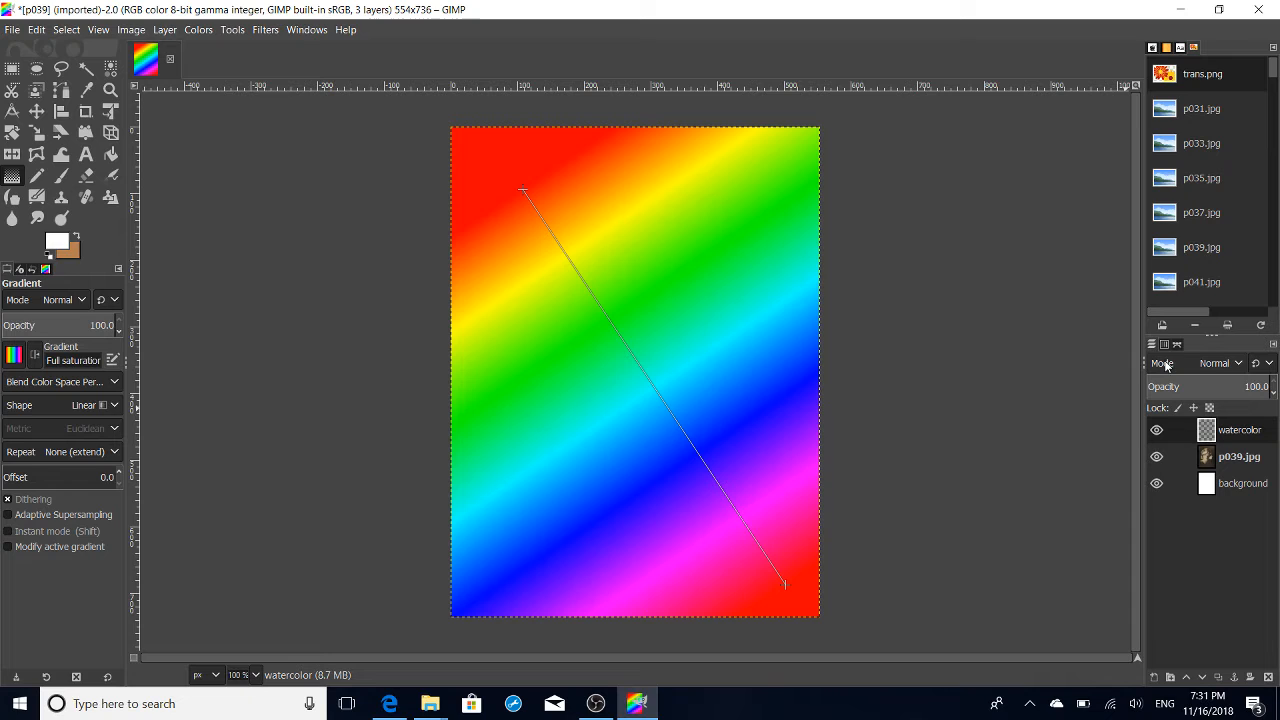
- Set the watercolor layer's blend mode to Soft light
click(1230, 365)
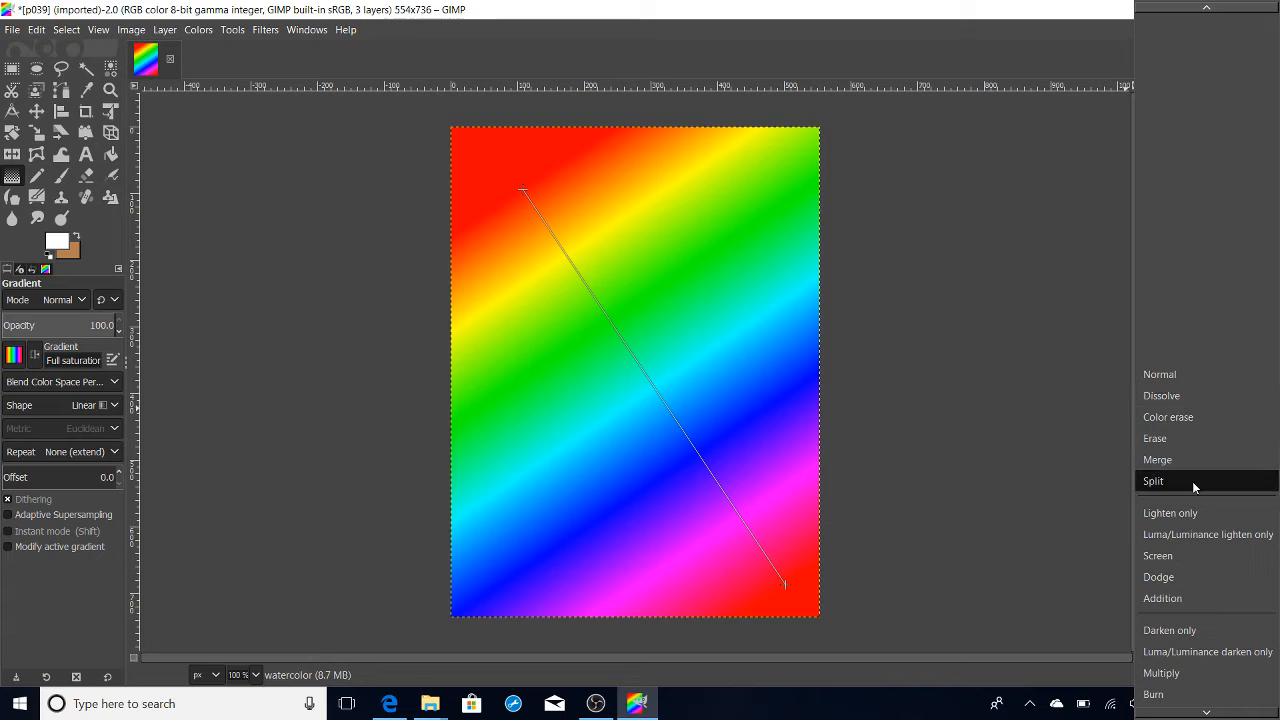
scroll(1192, 481, down, 5)
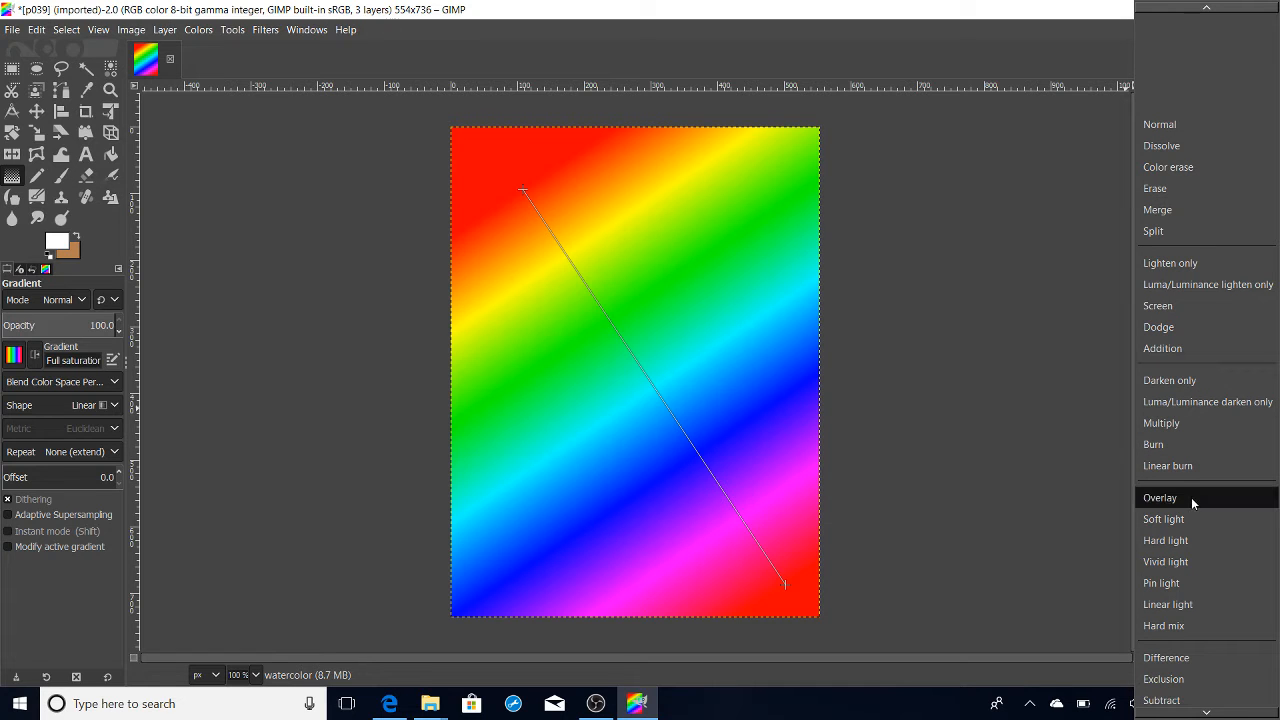
click(1198, 518)
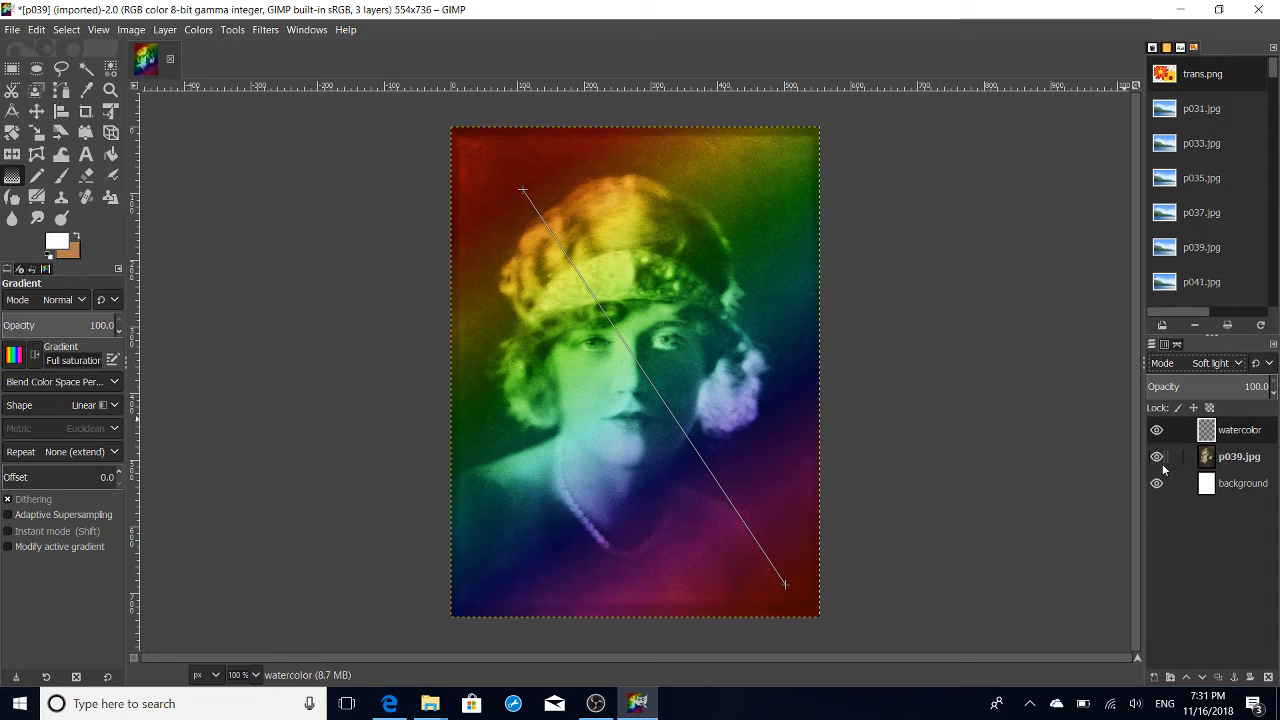
- Add a black, fully transparent layer mask to the p039.jpg photo layer
click(1241, 459)
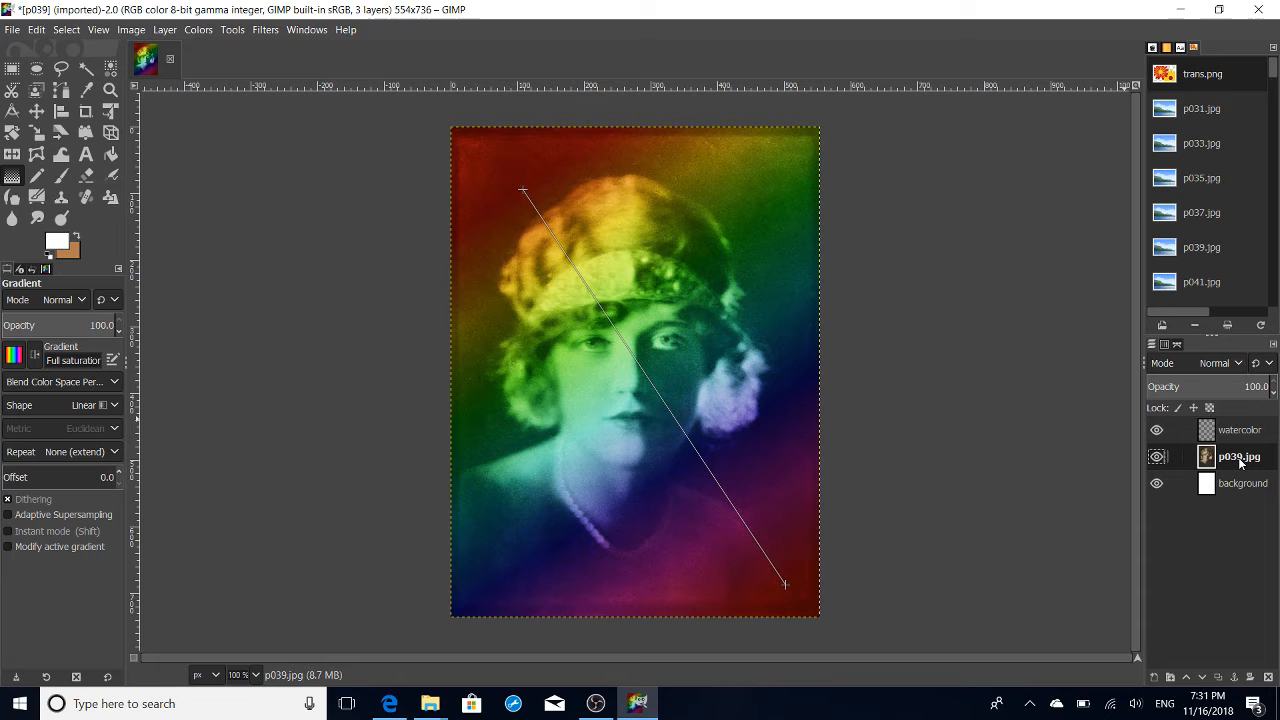
right_click(1241, 462)
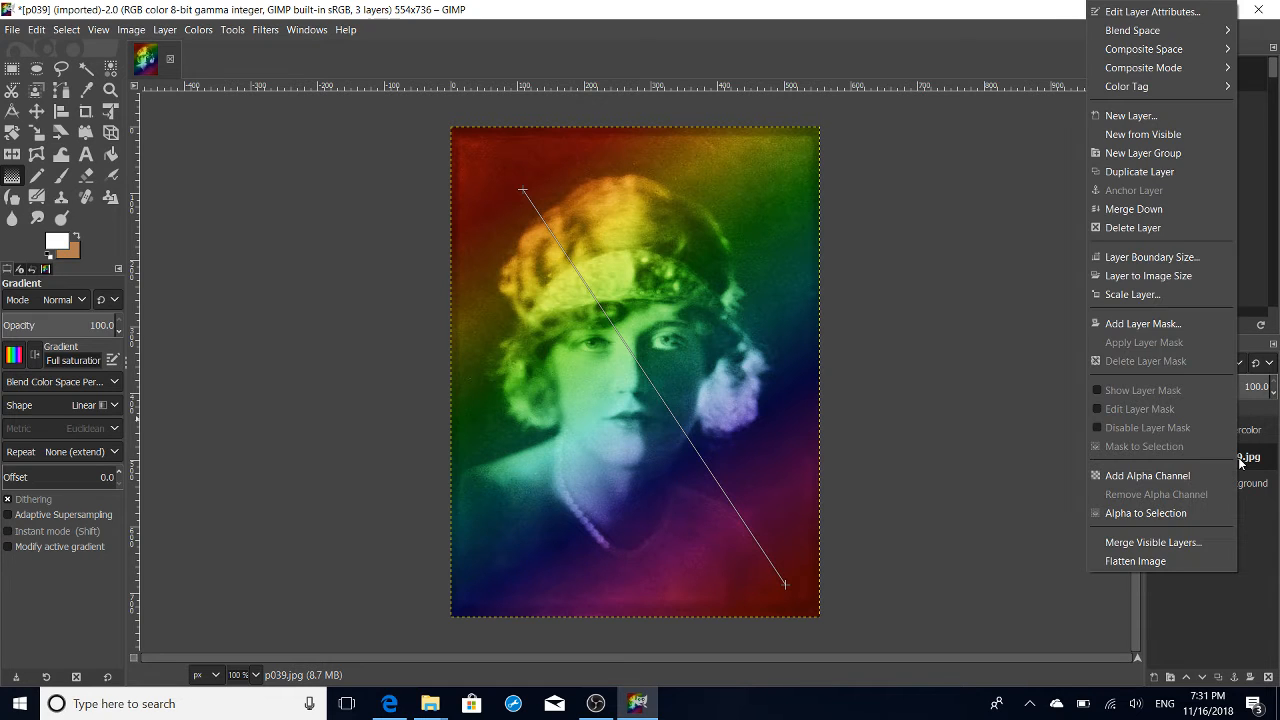
click(1157, 323)
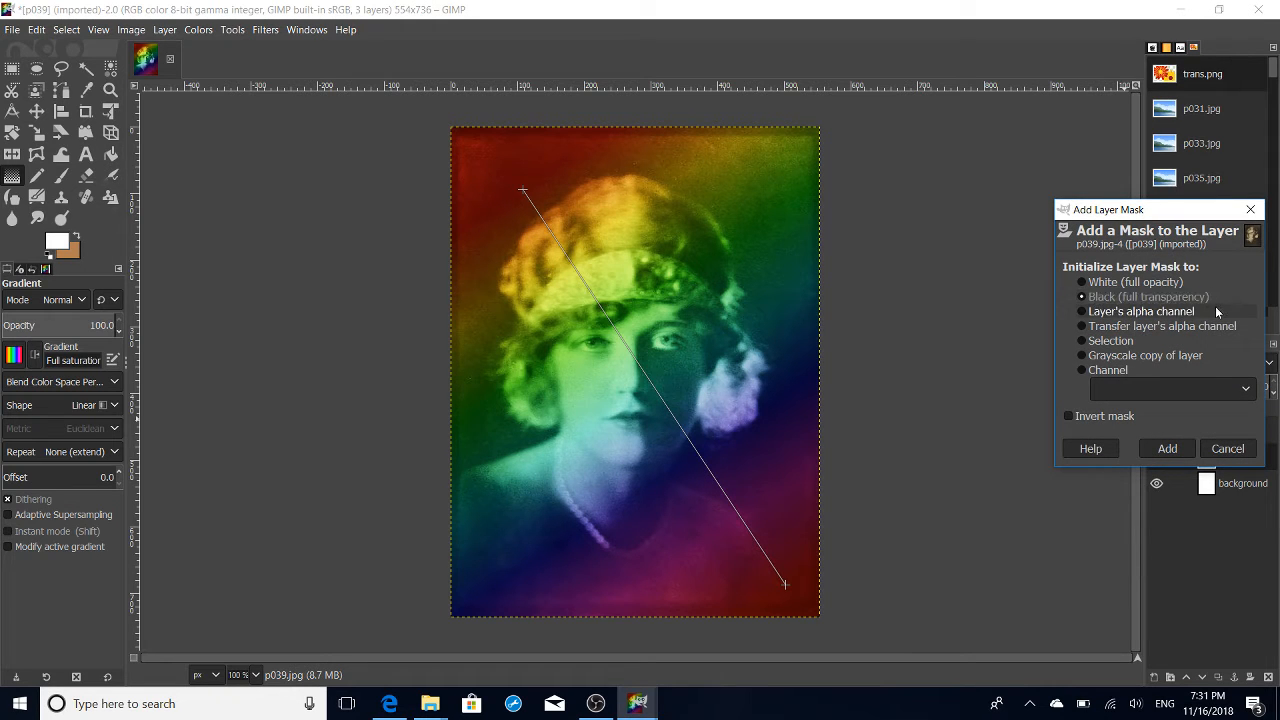
click(1183, 450)
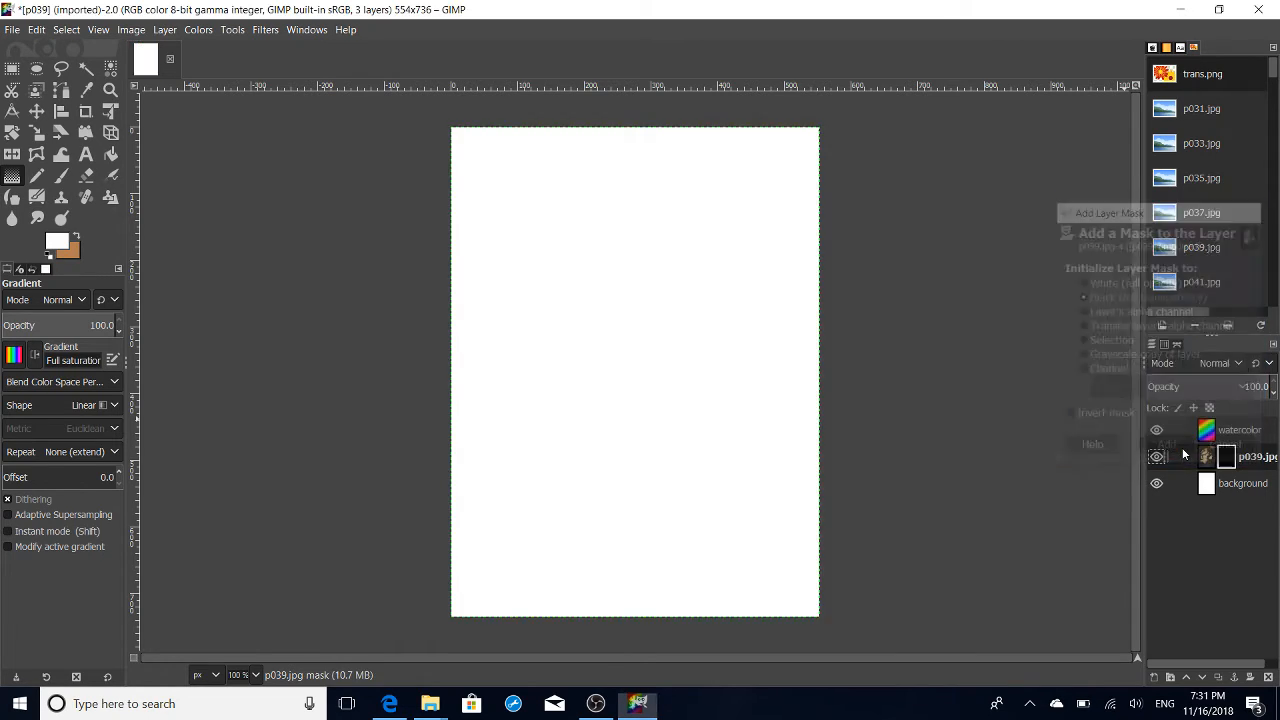
- Paint white on the photo's layer mask with the Grunge 01 brush at spacing 14.2, revealing the portrait with ragged white edges
click(60, 179)
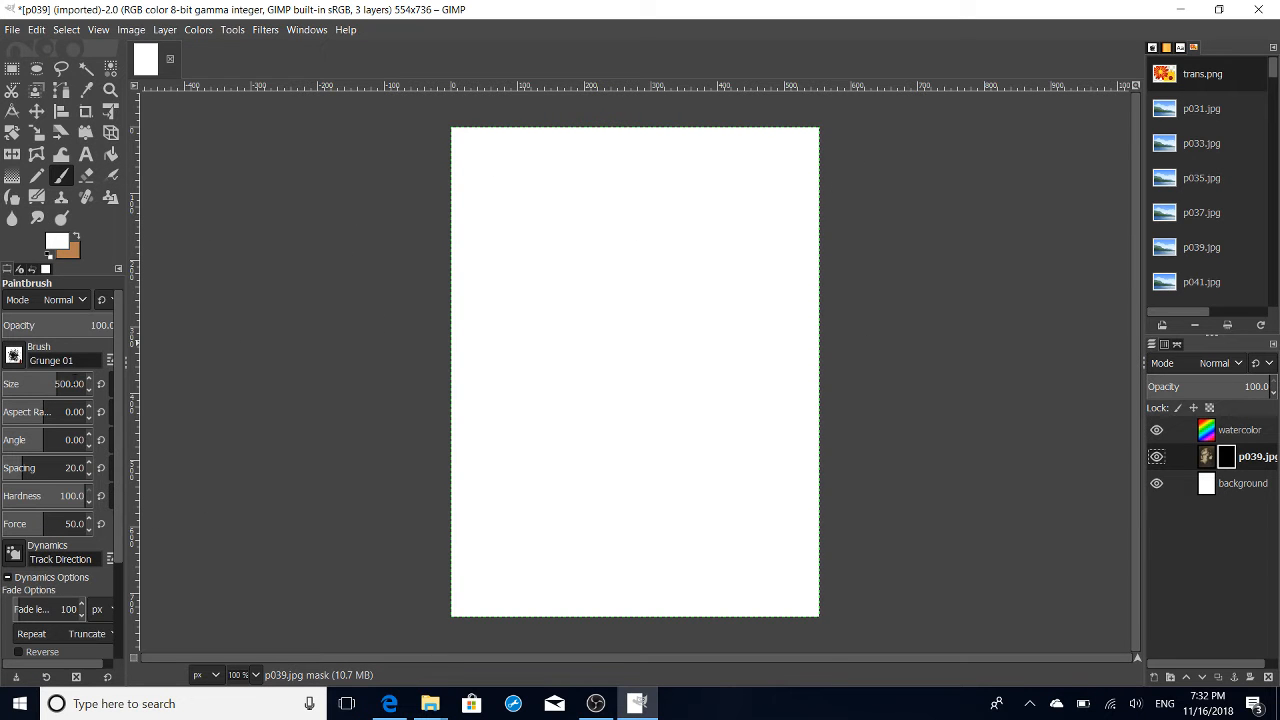
click(66, 468)
drag(122, 563, 125, 670)
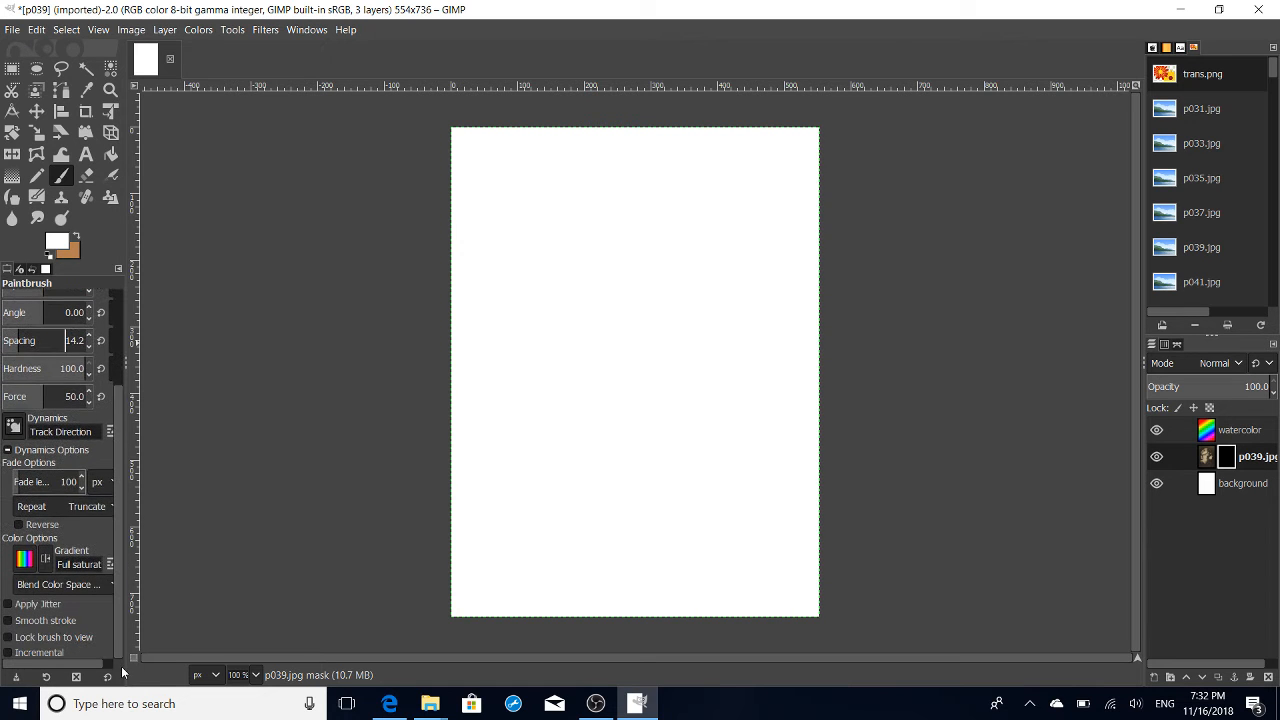
click(7, 450)
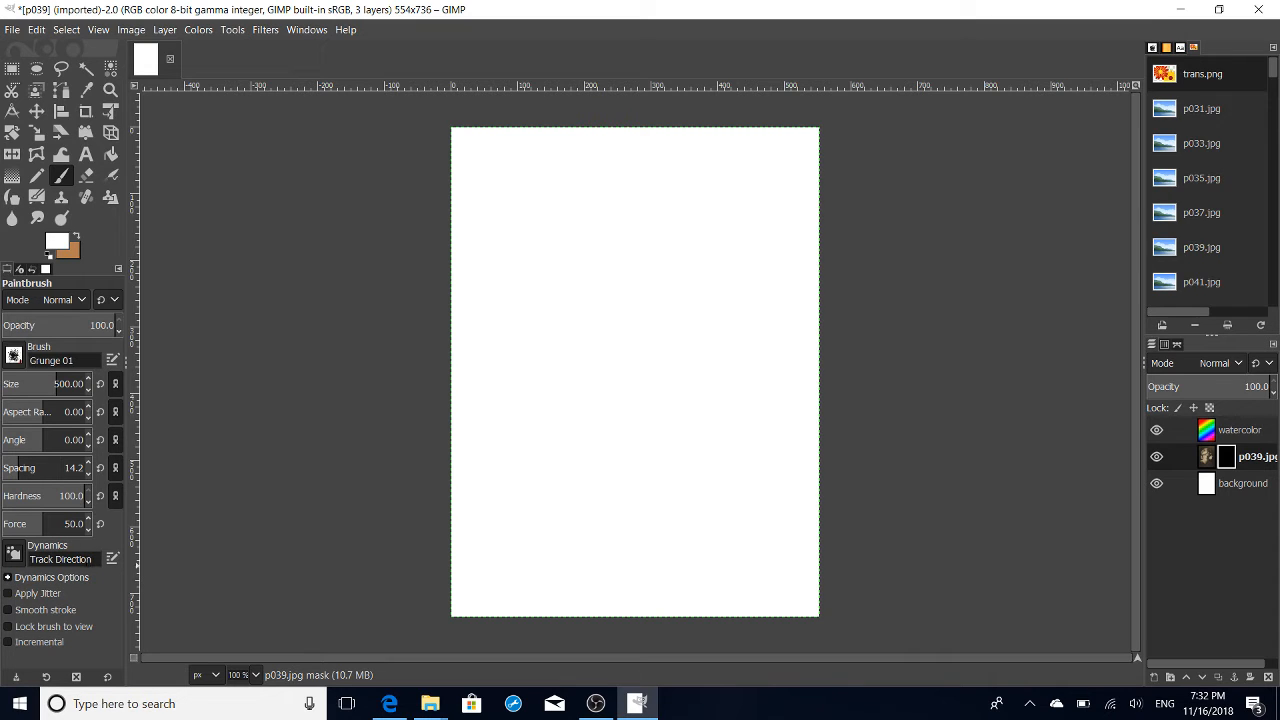
click(571, 277)
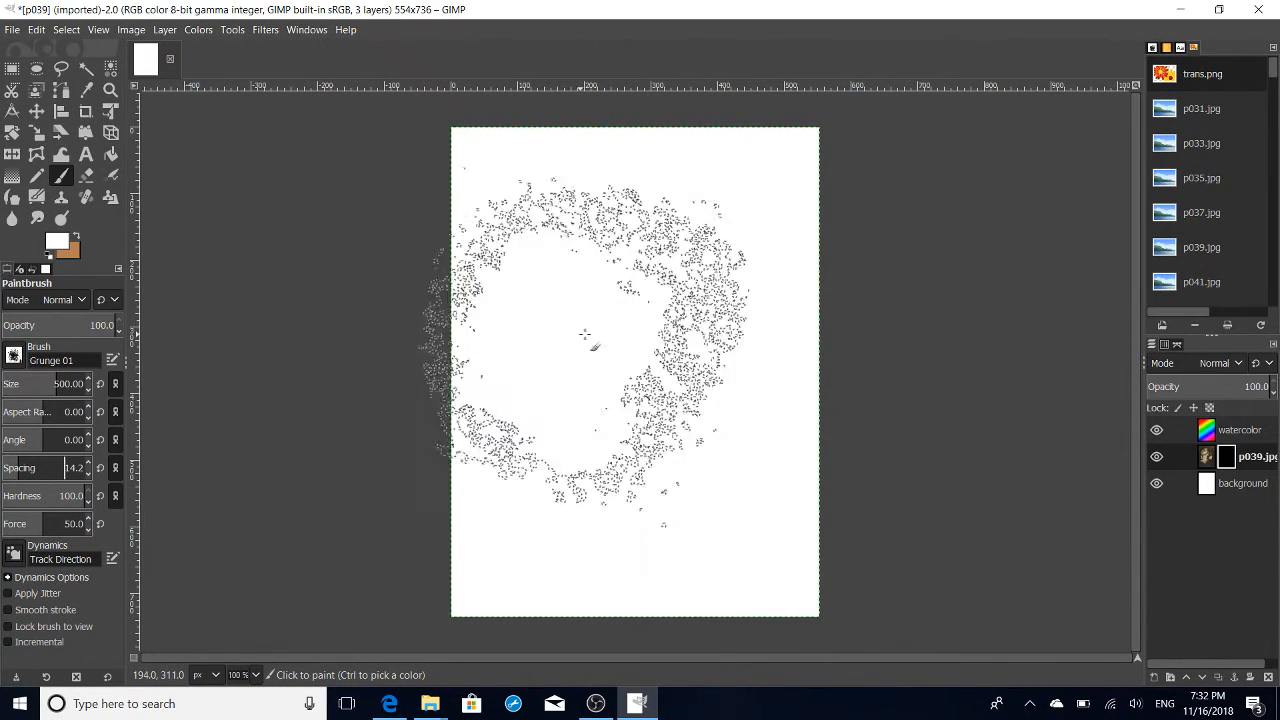
mouse_move(614, 340)
mouse_down()
mouse_move(679, 320)
mouse_move(580, 275)
mouse_move(556, 286)
mouse_move(530, 255)
mouse_move(680, 190)
mouse_move(700, 195)
mouse_move(720, 230)
mouse_move(668, 337)
mouse_up()
mouse_move(652, 405)
mouse_down()
mouse_move(656, 488)
mouse_move(618, 487)
mouse_move(536, 427)
mouse_move(644, 407)
mouse_move(732, 298)
mouse_move(713, 266)
mouse_move(727, 208)
mouse_move(678, 178)
mouse_move(606, 537)
mouse_move(585, 537)
mouse_move(733, 497)
mouse_up()
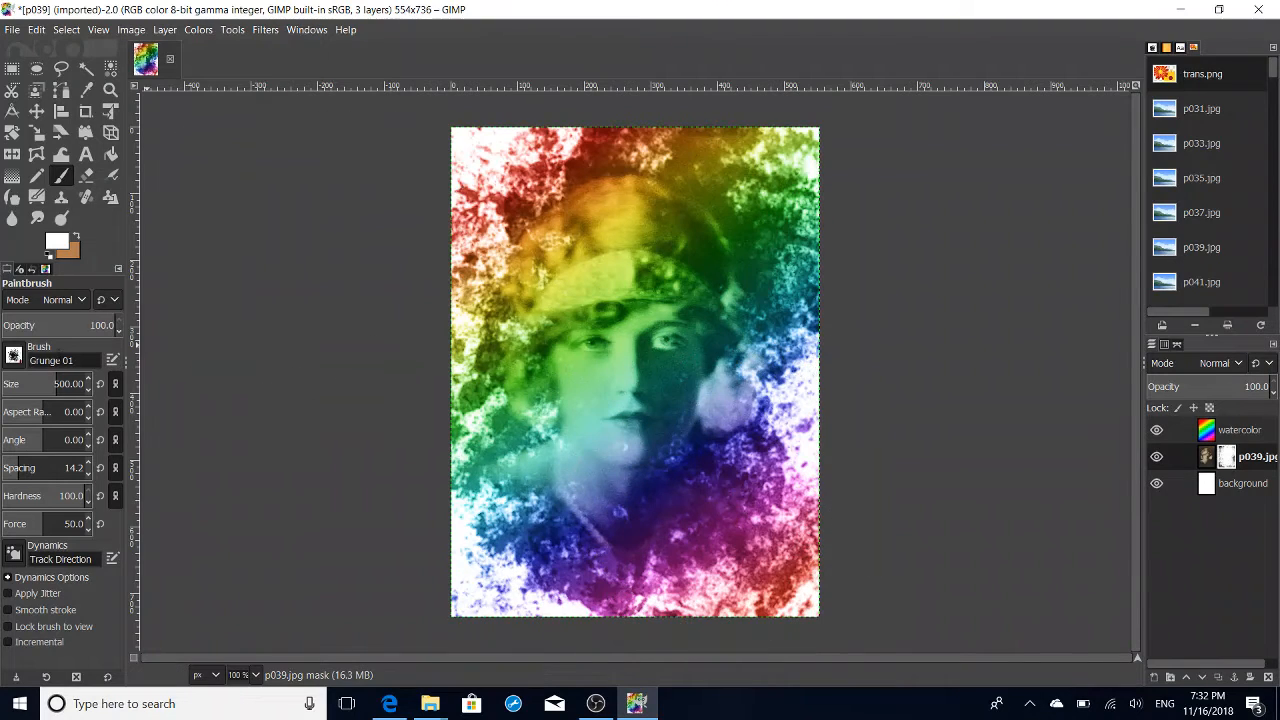
- Dab white splatters around the edges of the photo's layer mask with the Splats 01 brush, and choose the Splats 02 brush
click(13, 356)
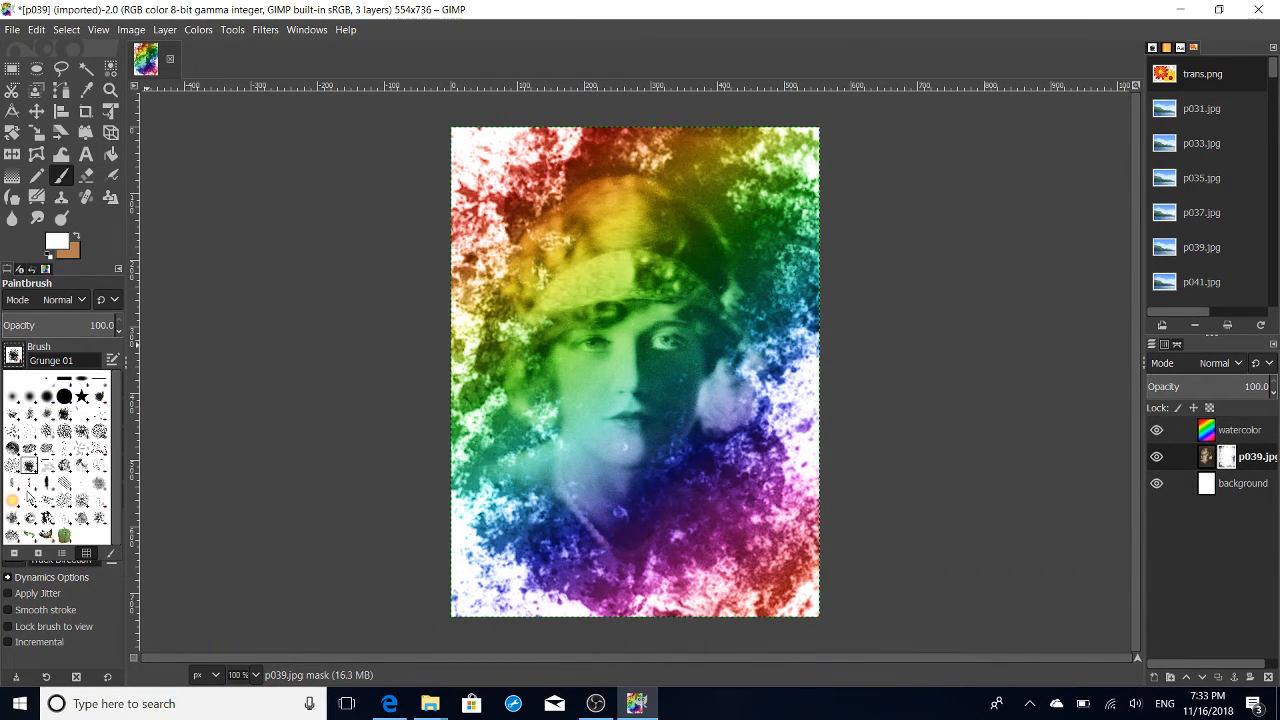
click(35, 504)
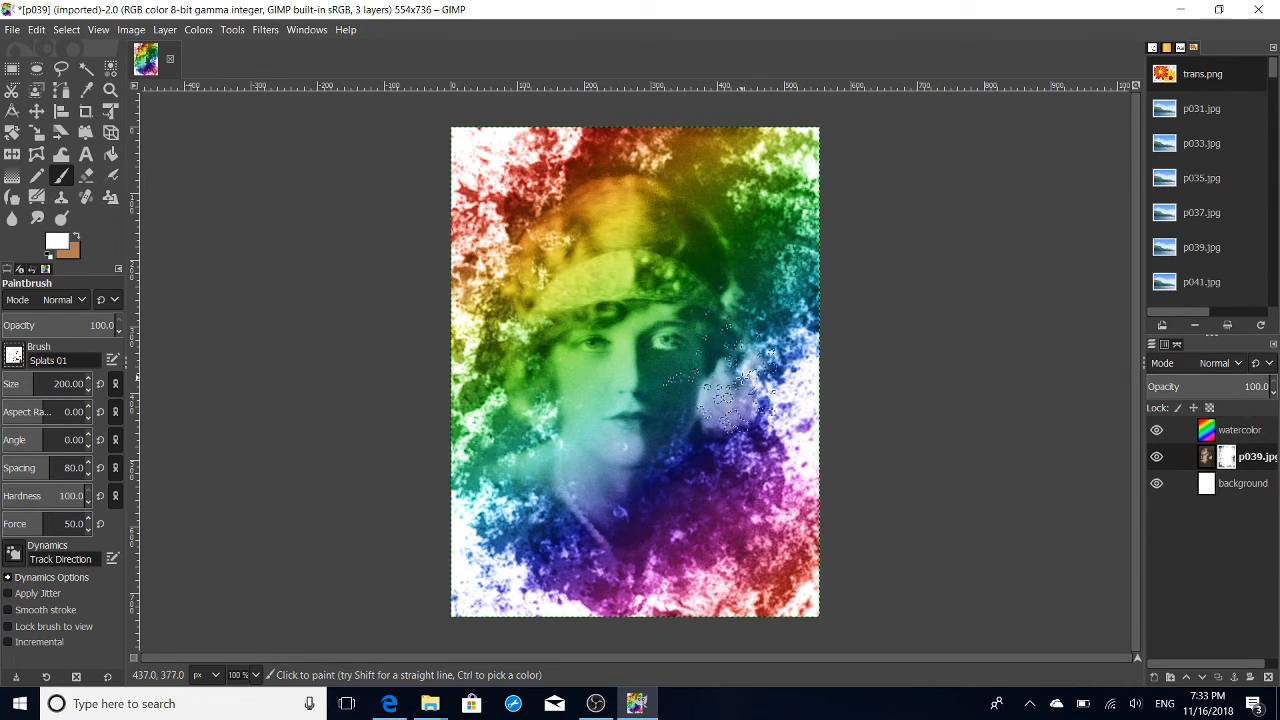
click(755, 524)
click(620, 569)
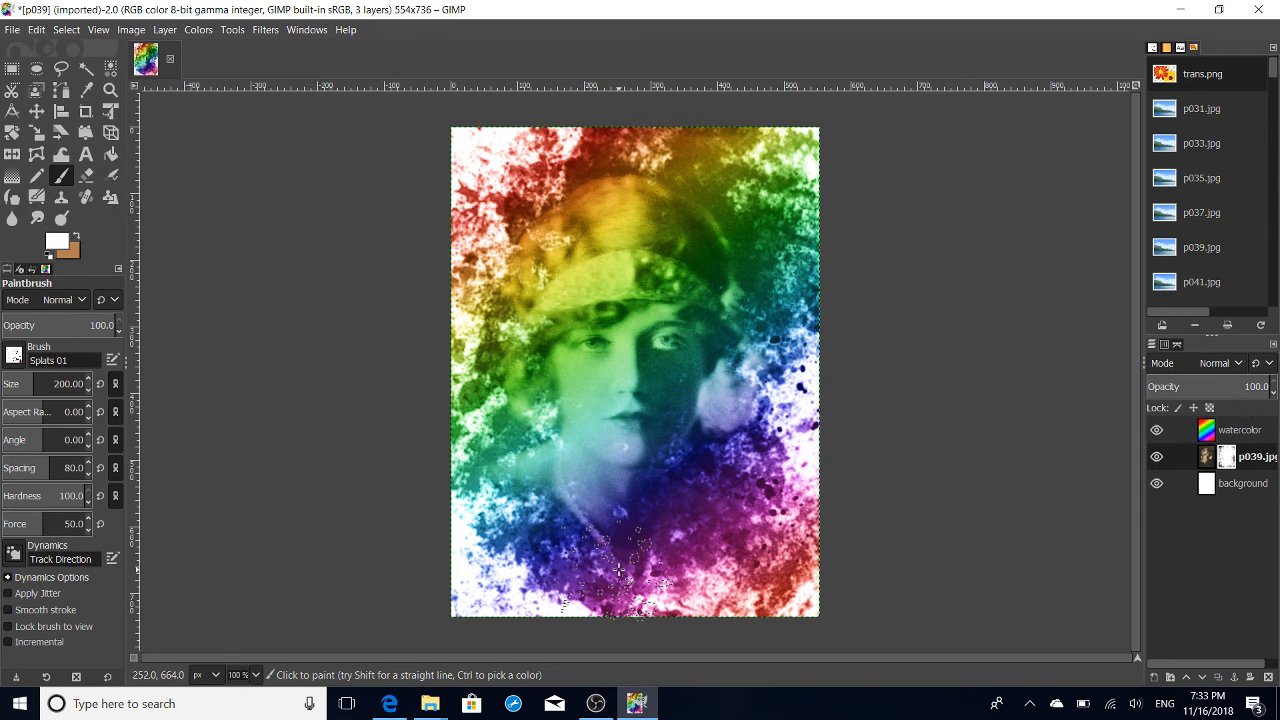
click(539, 575)
click(496, 172)
click(488, 224)
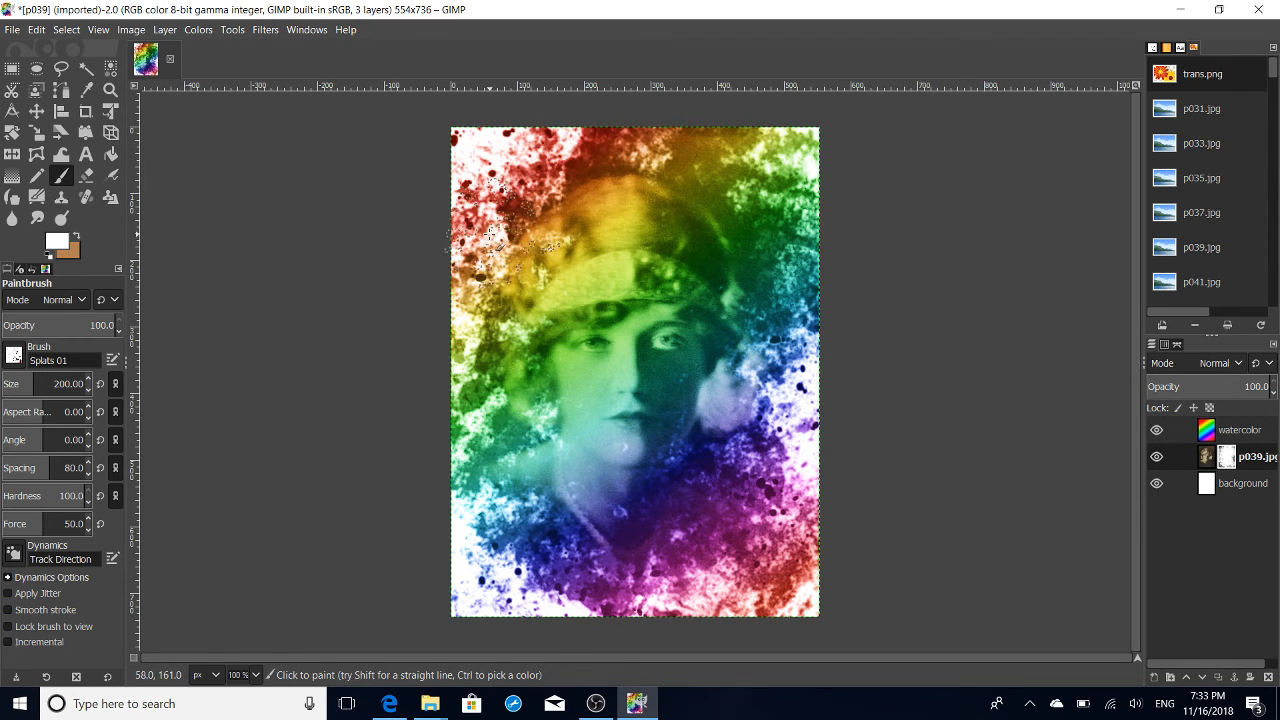
click(15, 358)
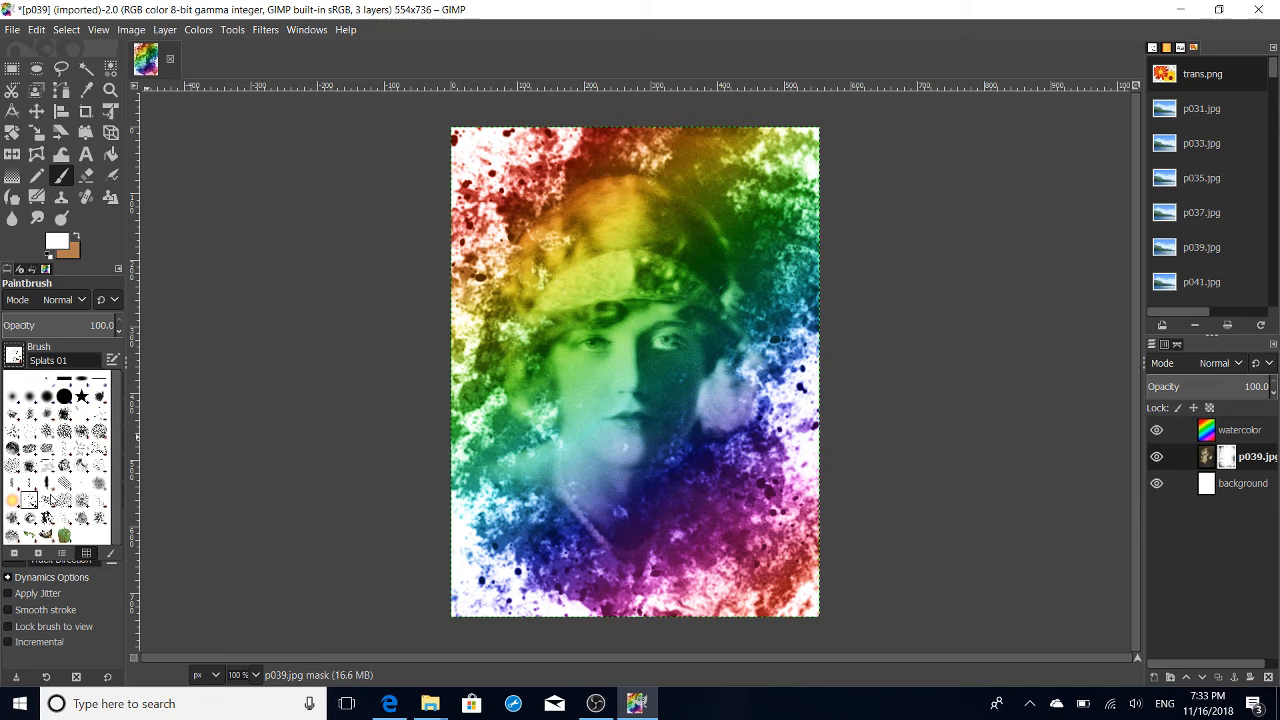
click(52, 499)
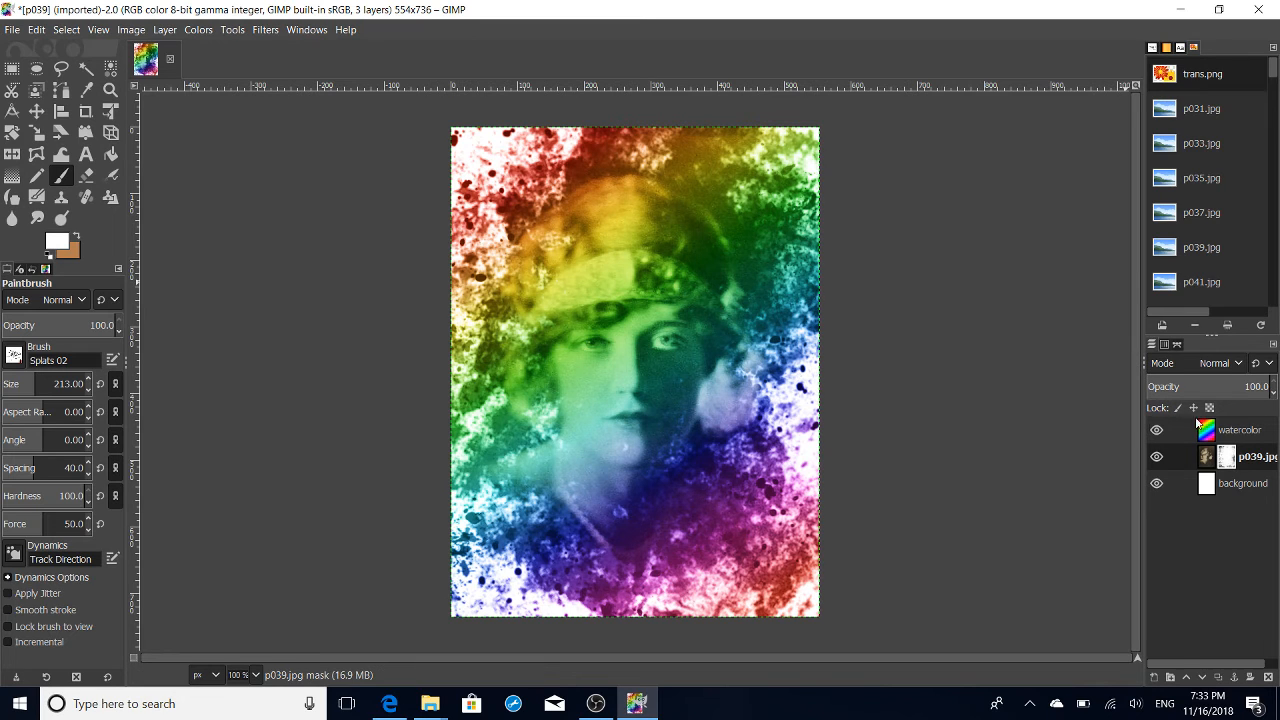
- Compare the artwork with and without the white background layer, leaving that layer hidden
click(1157, 484)
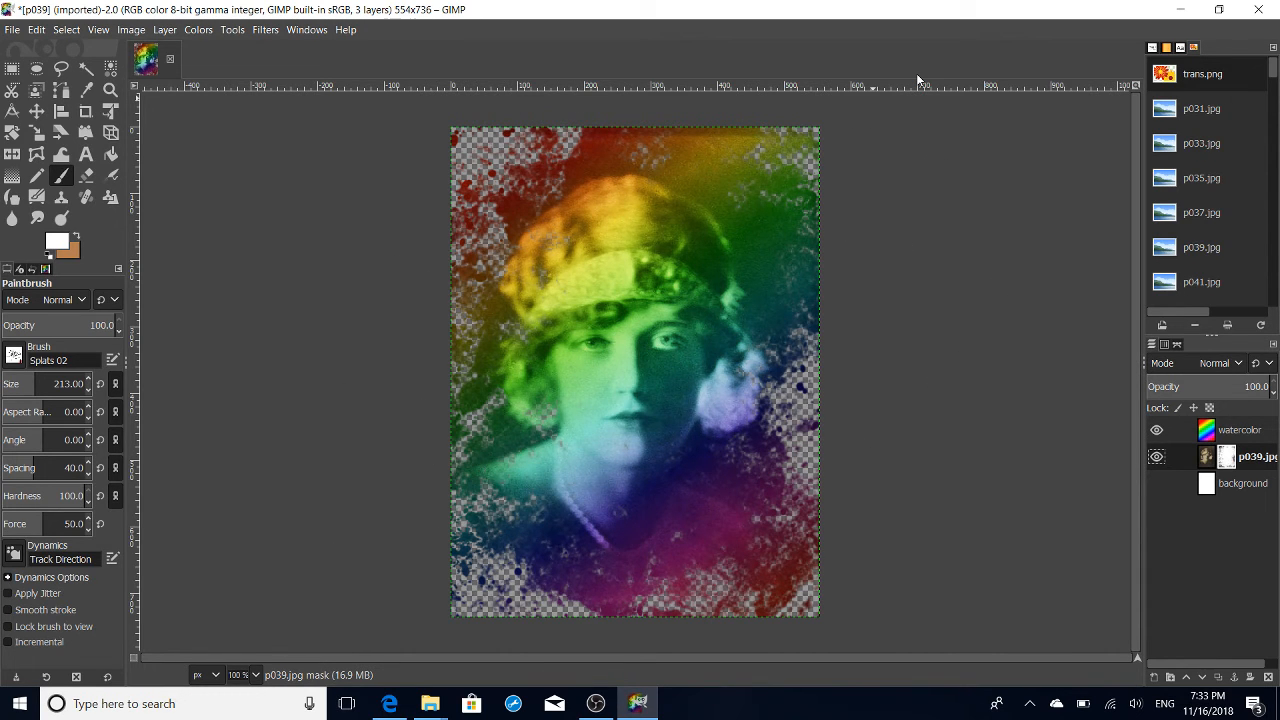
click(1157, 484)
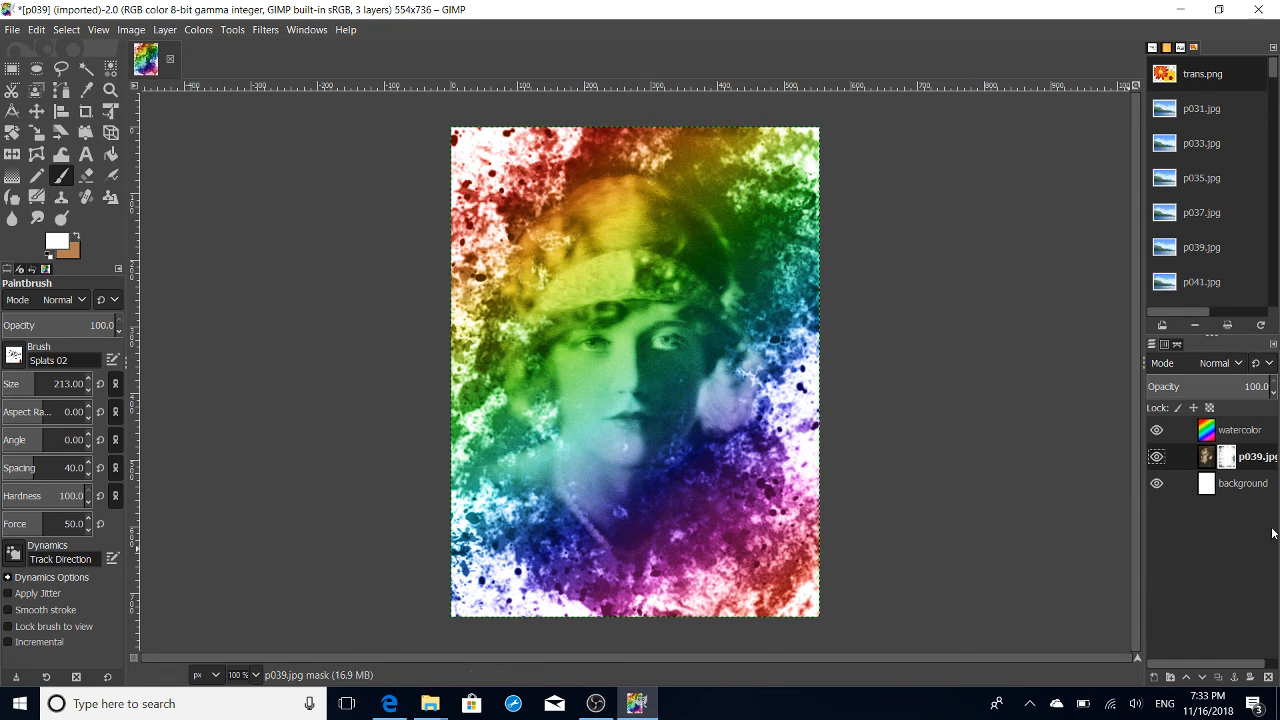
click(1156, 487)
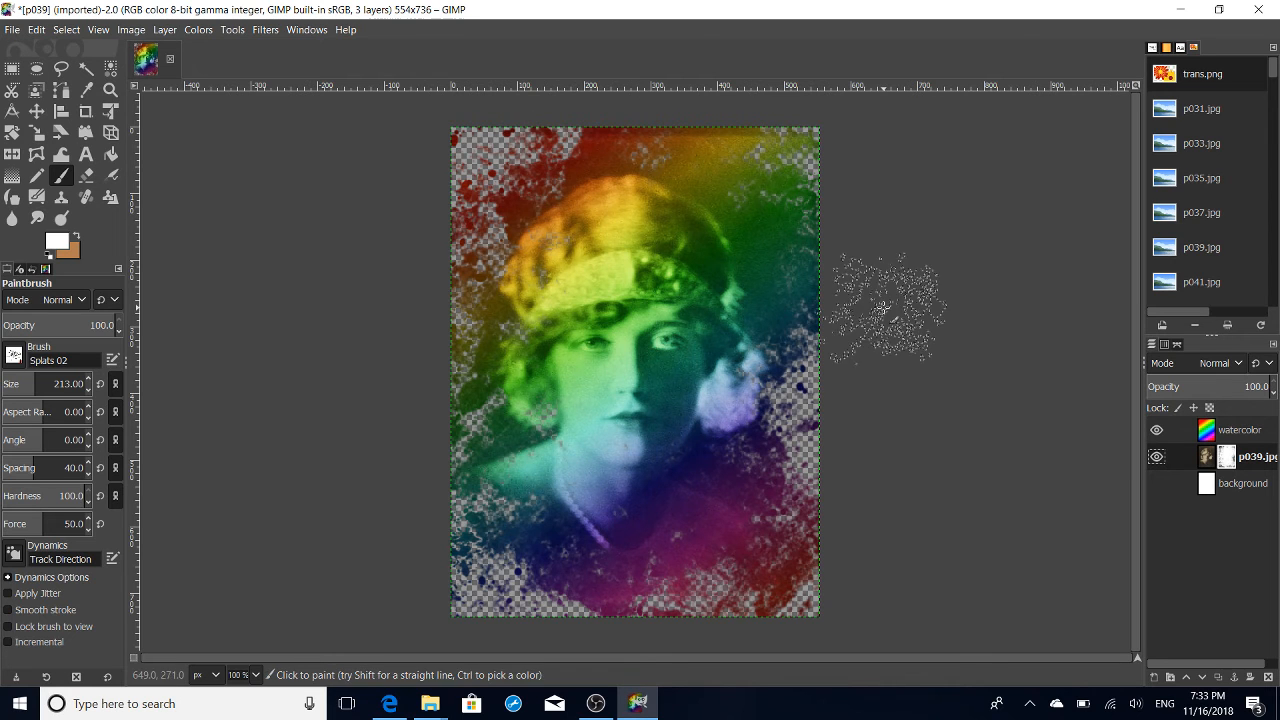
- Make the white background layer visible beneath the masked portrait
click(1156, 483)
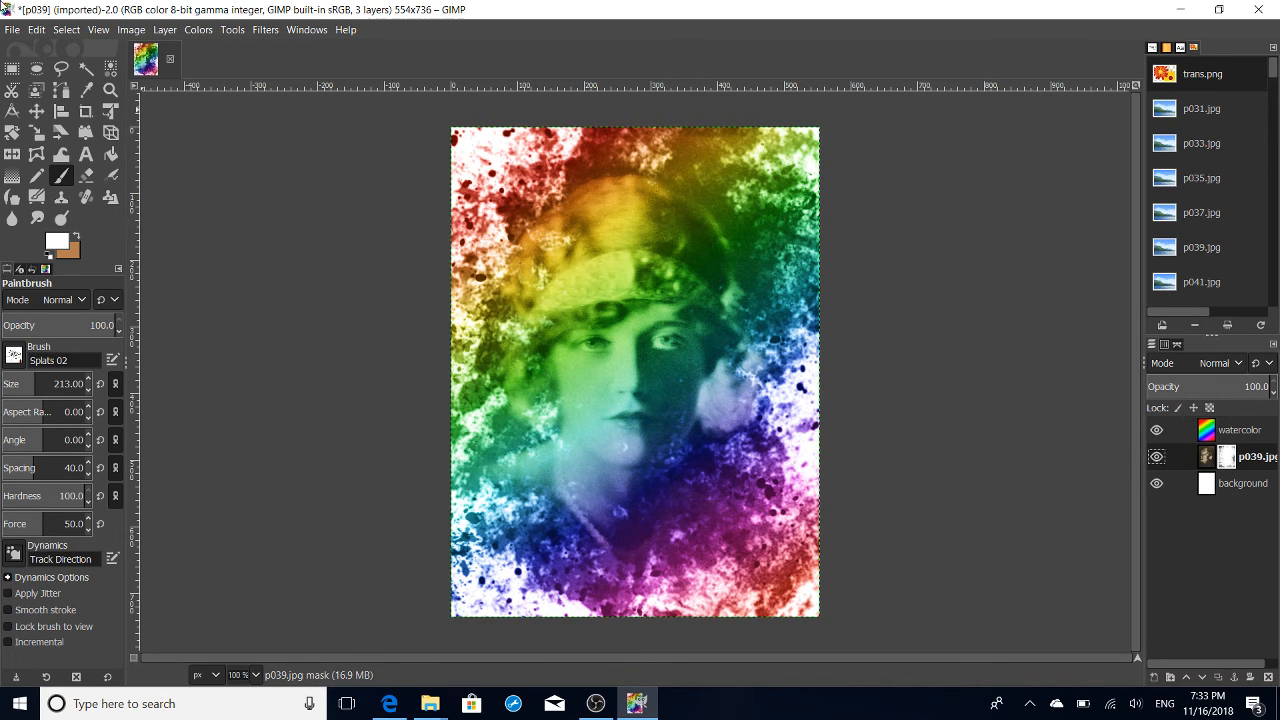
- Open the export dialog for the finished image and dismiss it without exporting
click(14, 31)
click(14, 31)
key(super+Left)
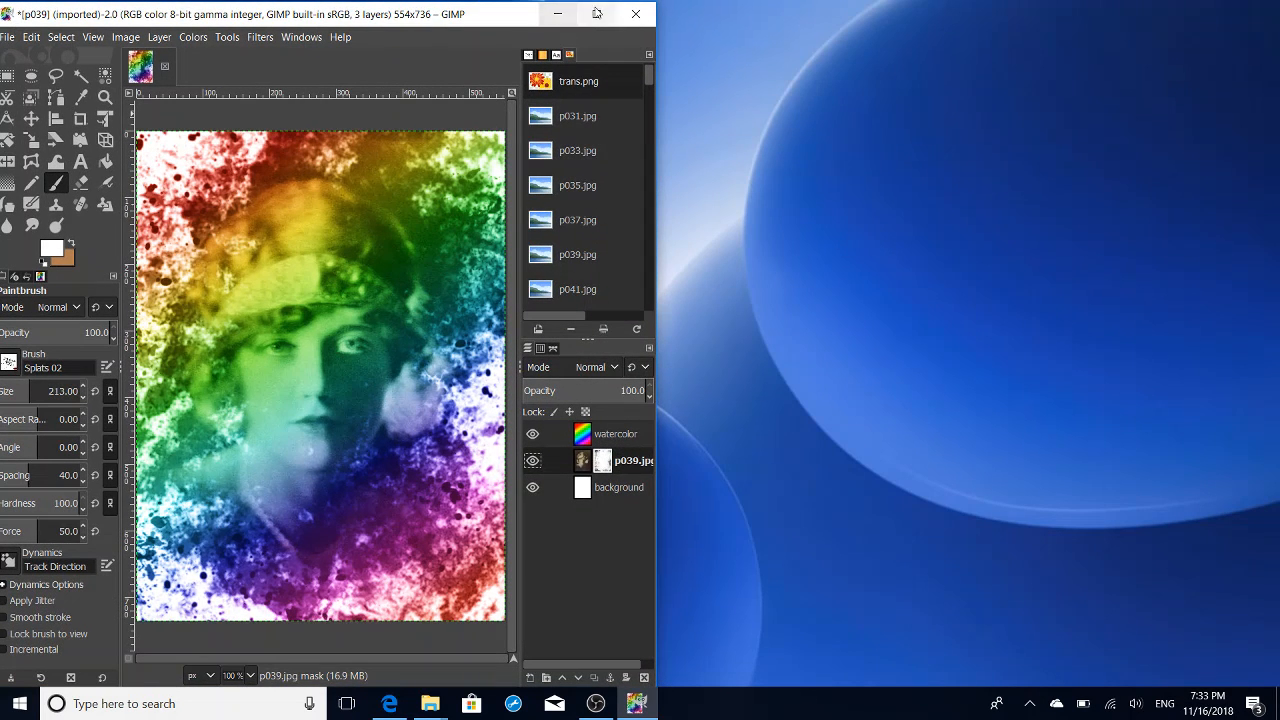
click(596, 13)
click(10, 30)
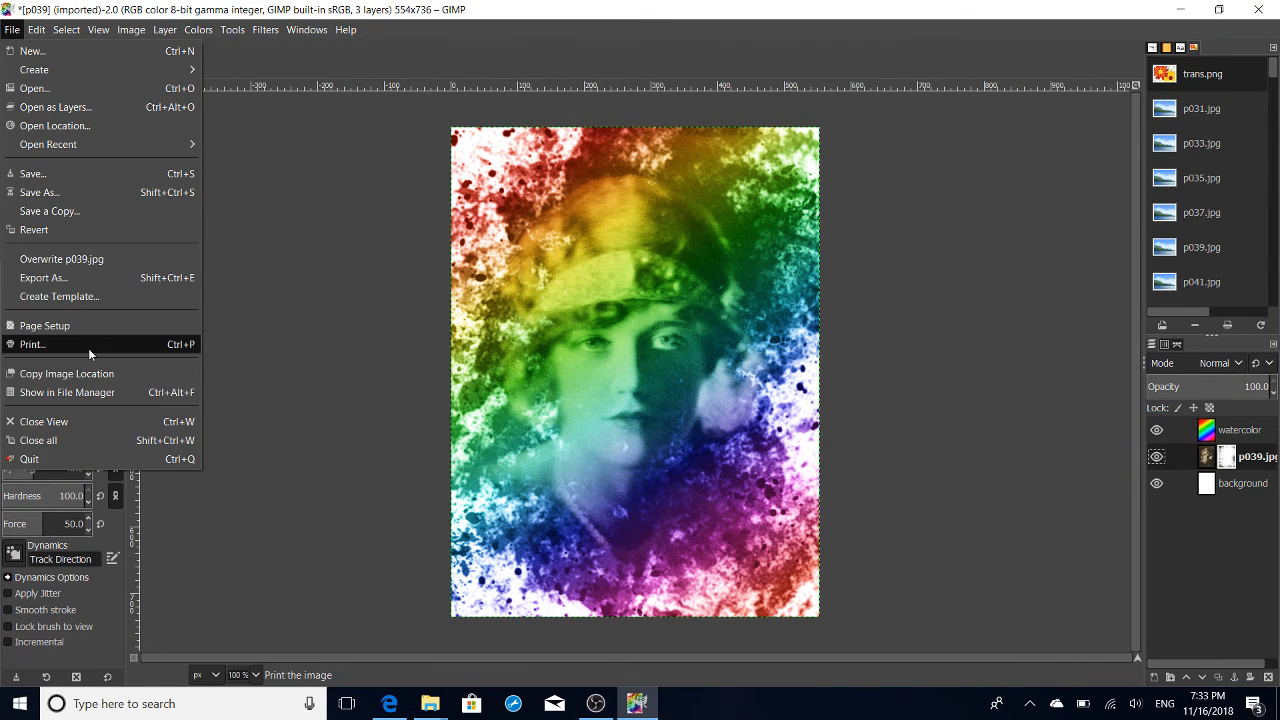
click(108, 284)
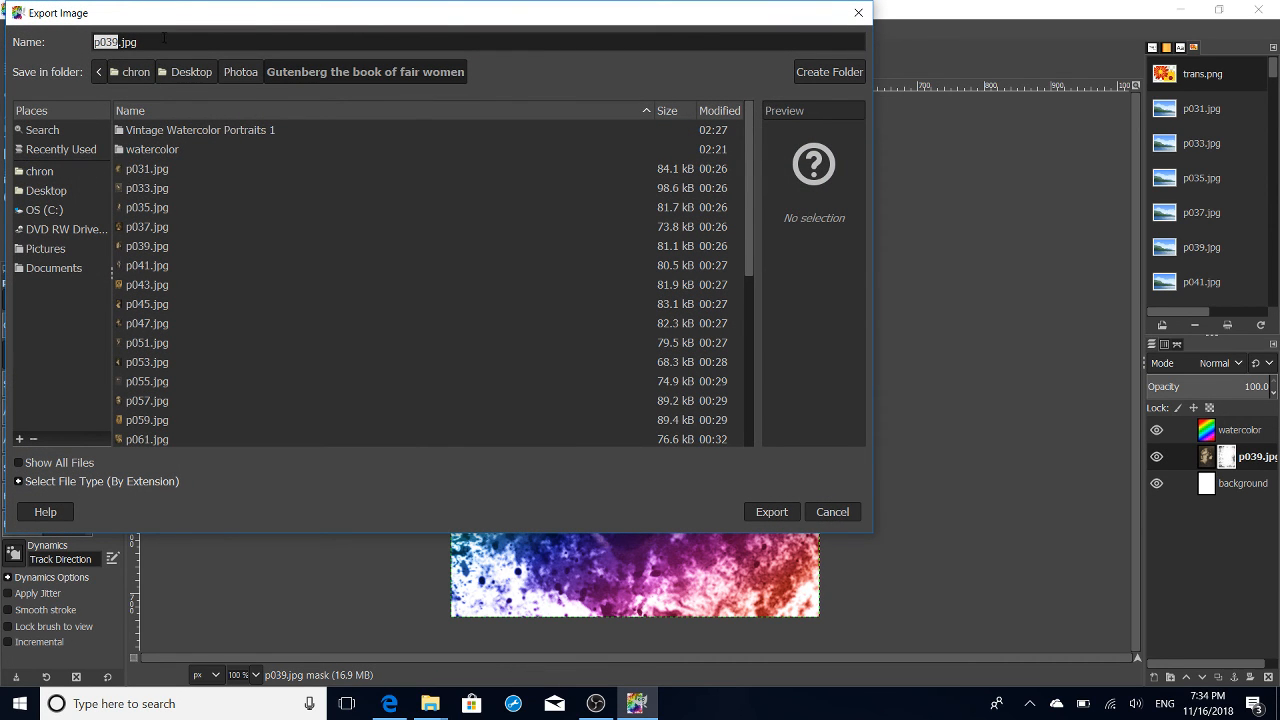
click(829, 511)
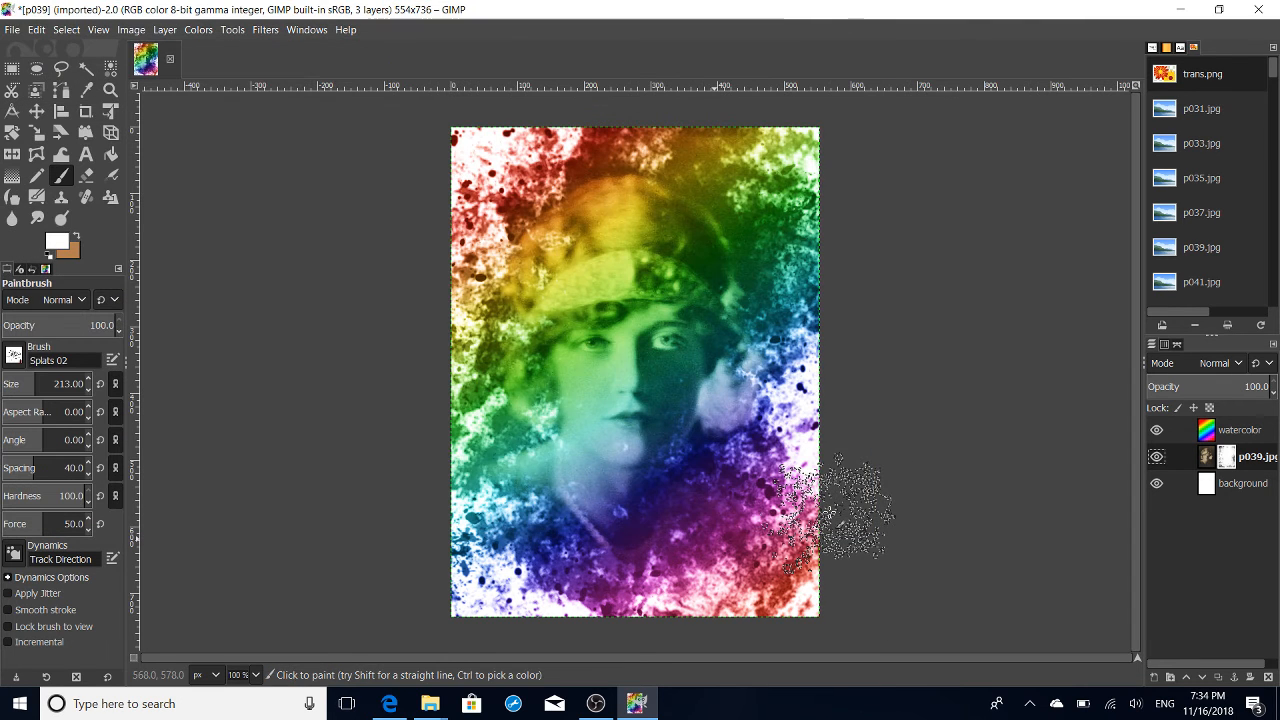
mouse_move(636, 707)
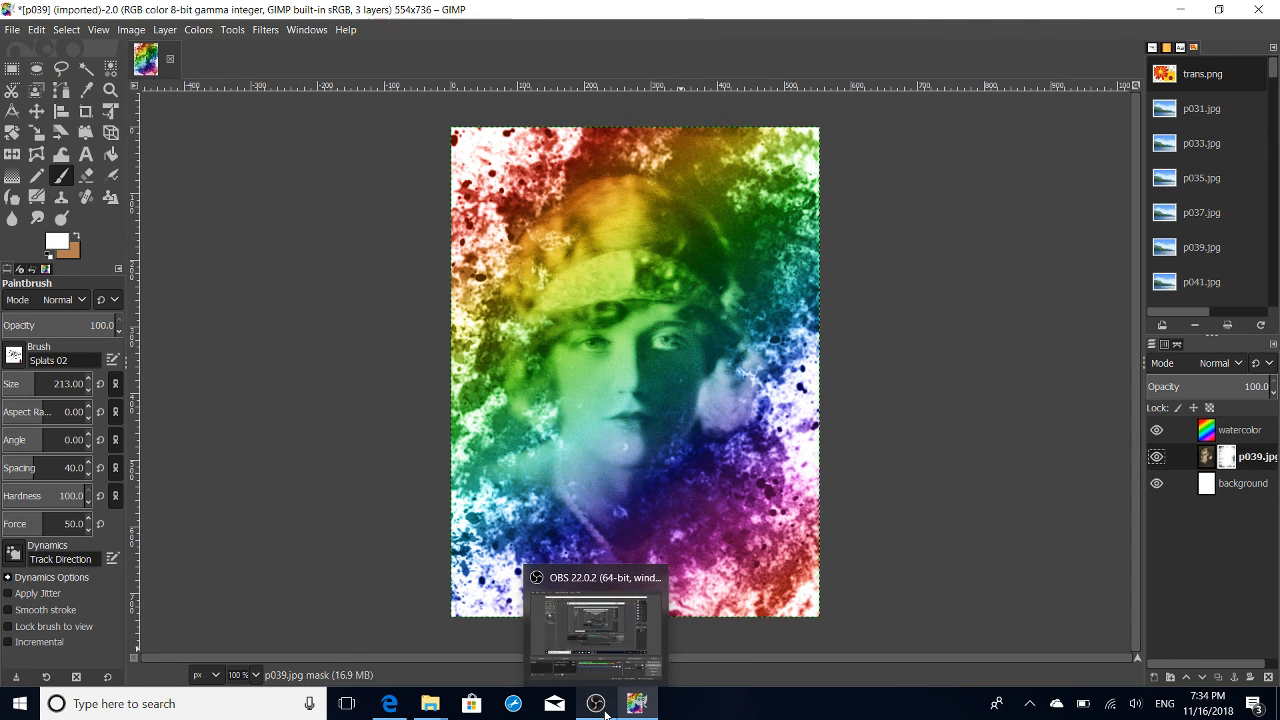